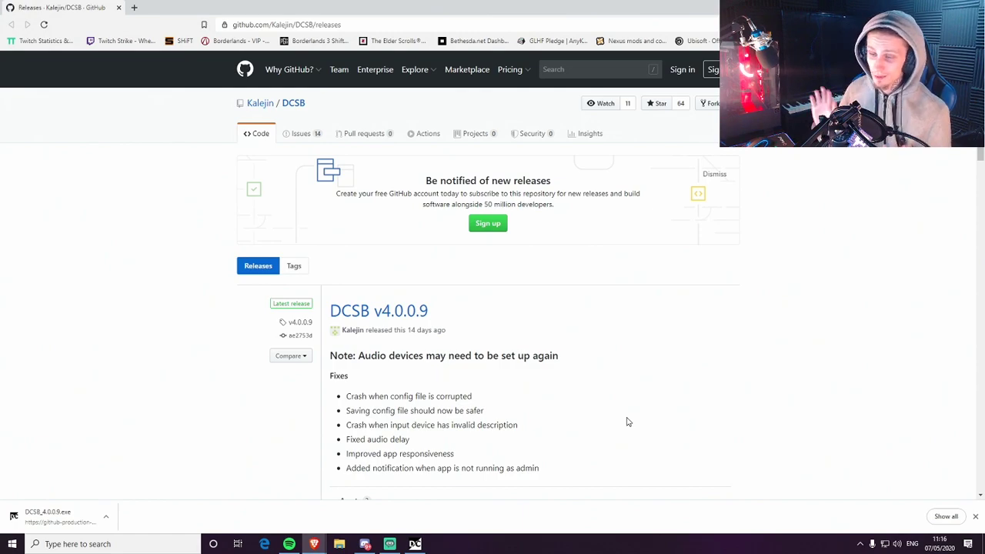
- Look over the fixes and assets of the DCSB v4.0.0.9 release and return to the desktop
scroll(377, 462, "down", 2)
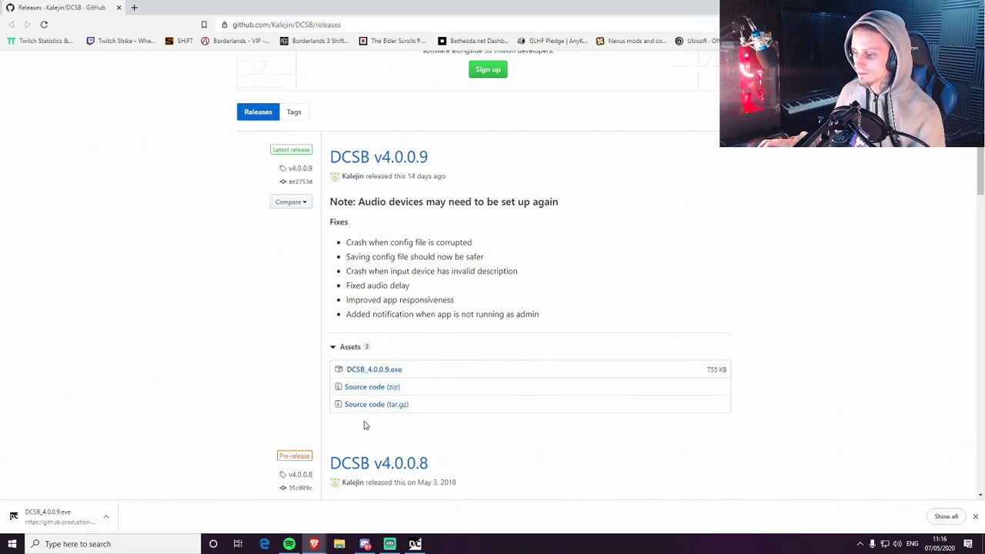
scroll(497, 380, "up", 3)
key("super+d")
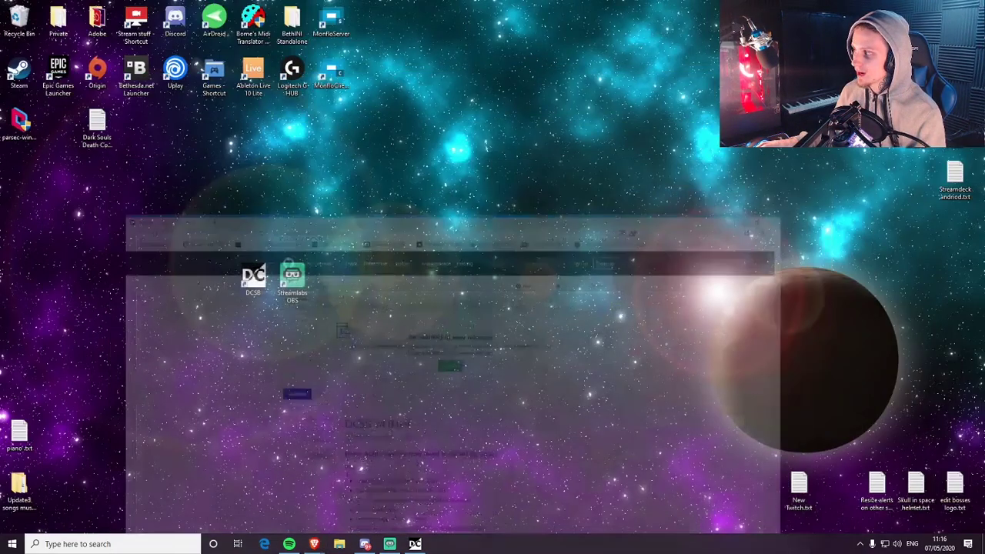
left_click(390, 544)
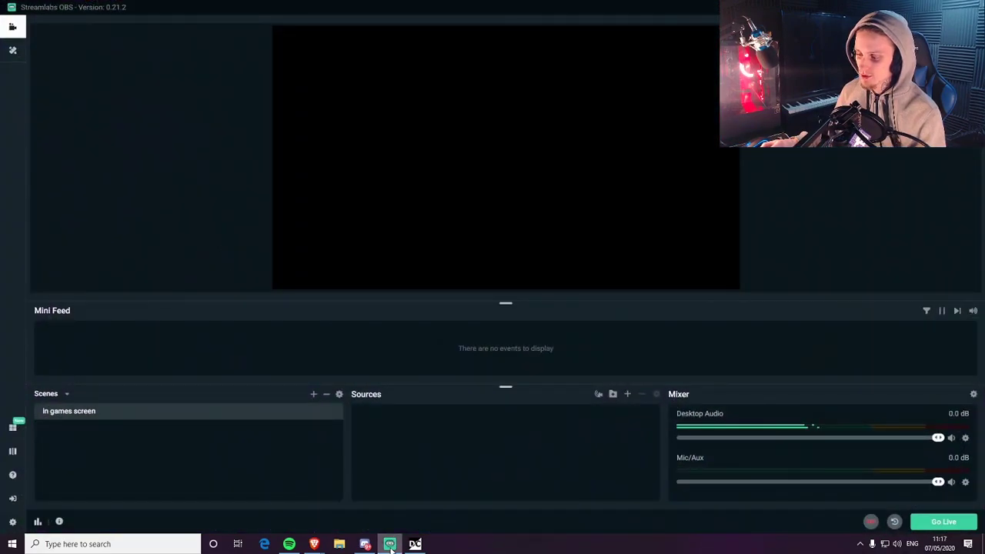
left_click(390, 544)
left_click(414, 544)
left_click(414, 544)
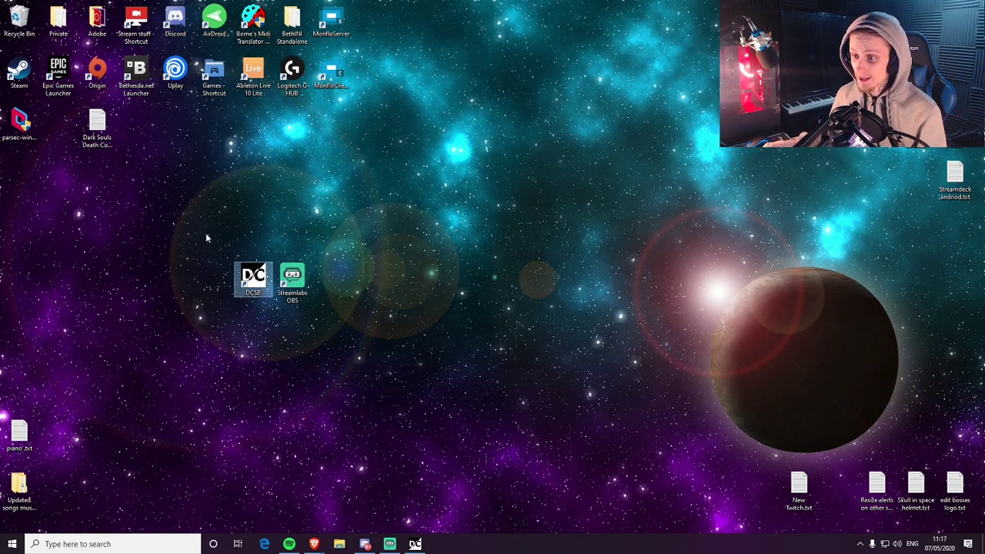
left_click(13, 544)
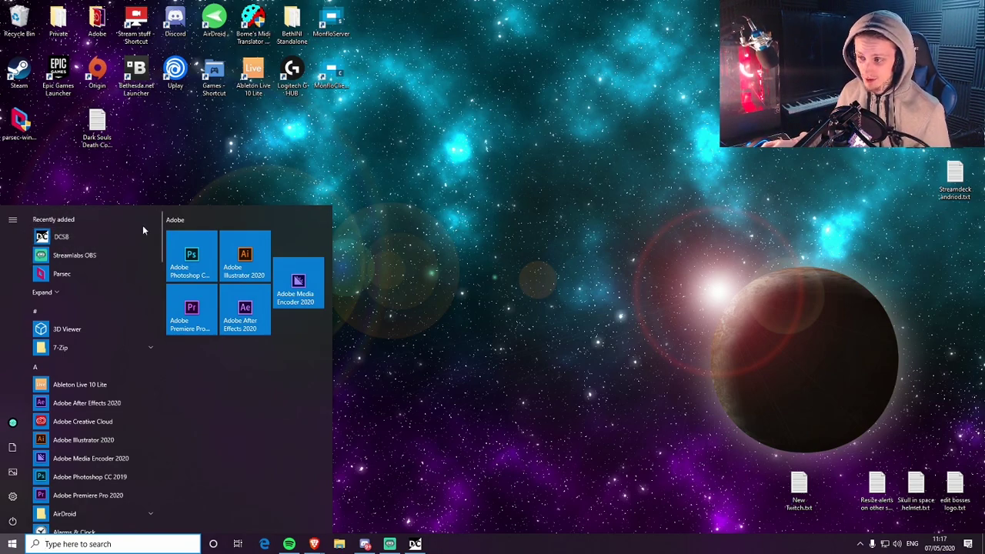
key("Escape")
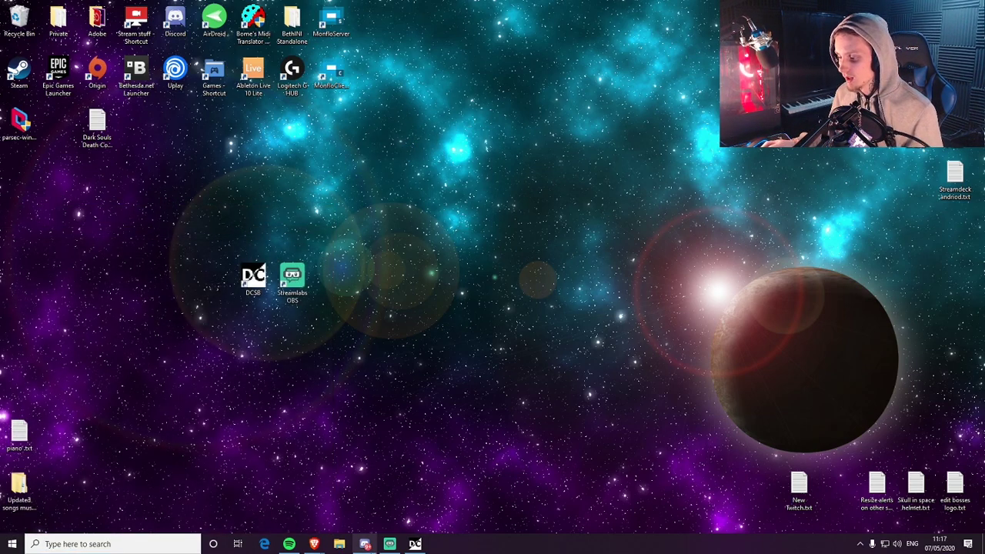
- Bring up Streamlabs OBS with the Deathcounter and Soundboard window placed over its preview area
left_click(394, 544)
left_click(415, 544)
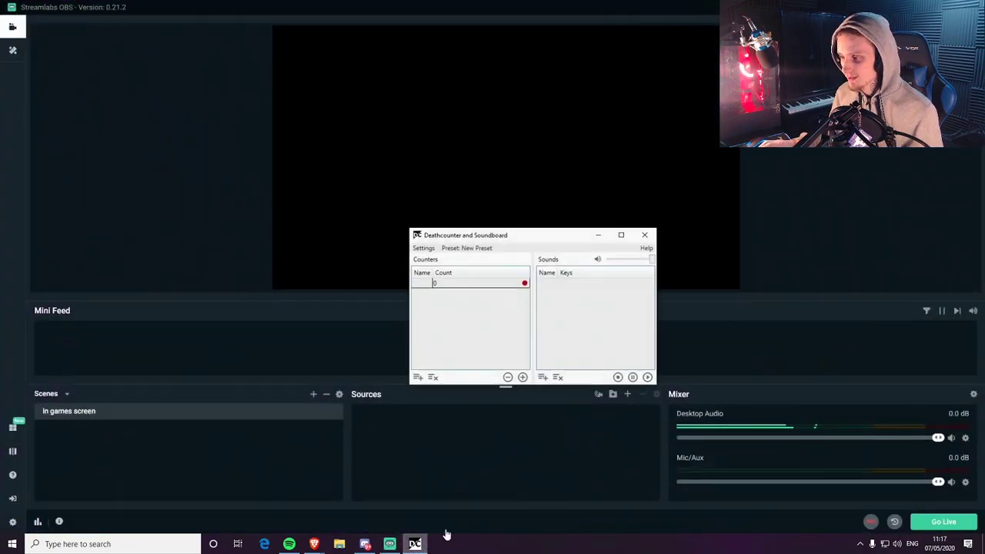
left_click_drag(523, 233, 516, 159)
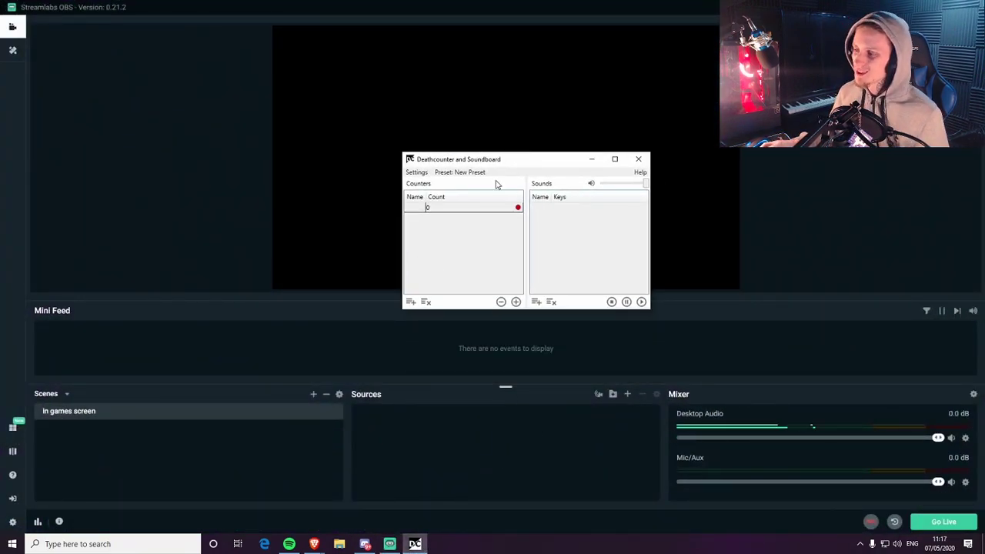
- Review the keyboard shortcuts assigned to counters and sounds in the Deathcounter settings, and close the settings
left_click(415, 173)
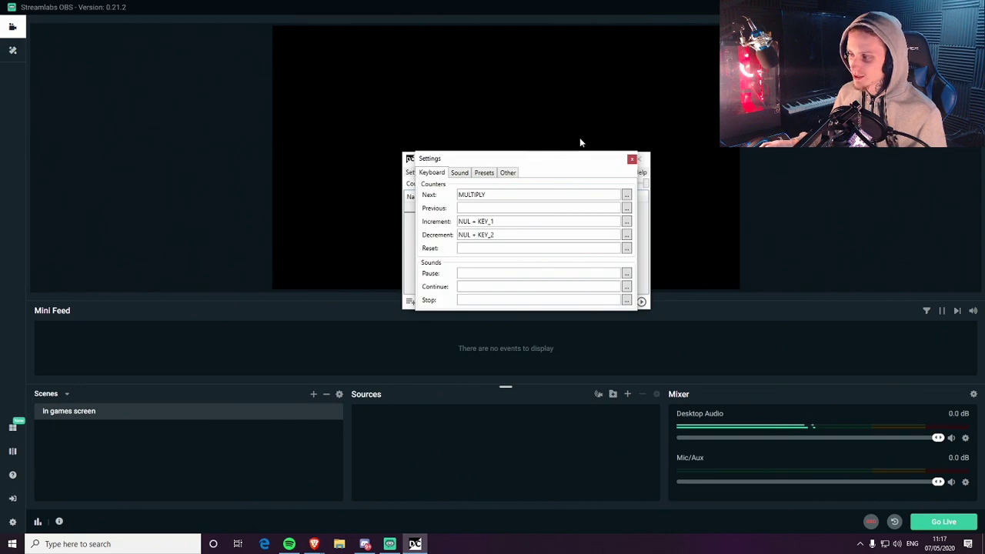
left_click_drag(546, 155, 693, 102)
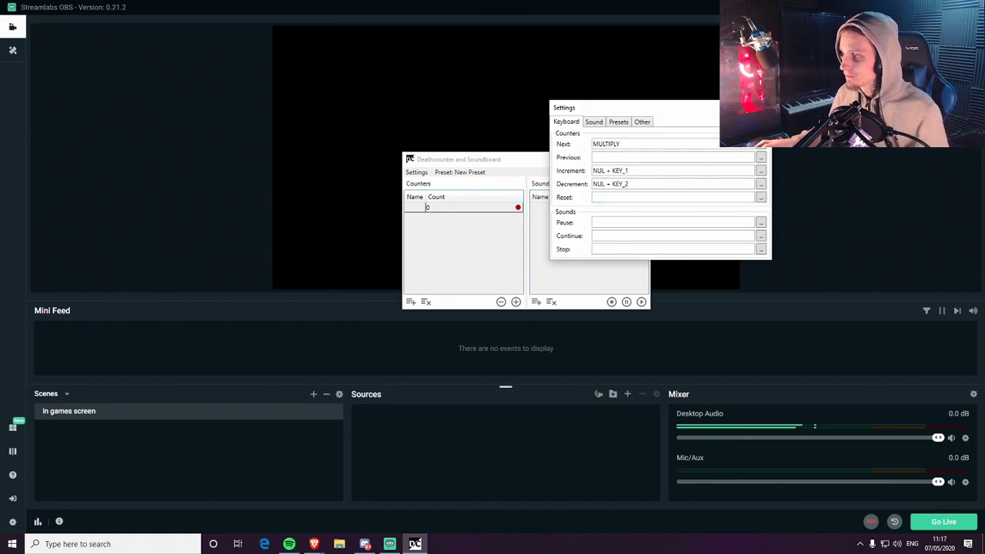
left_click(761, 107)
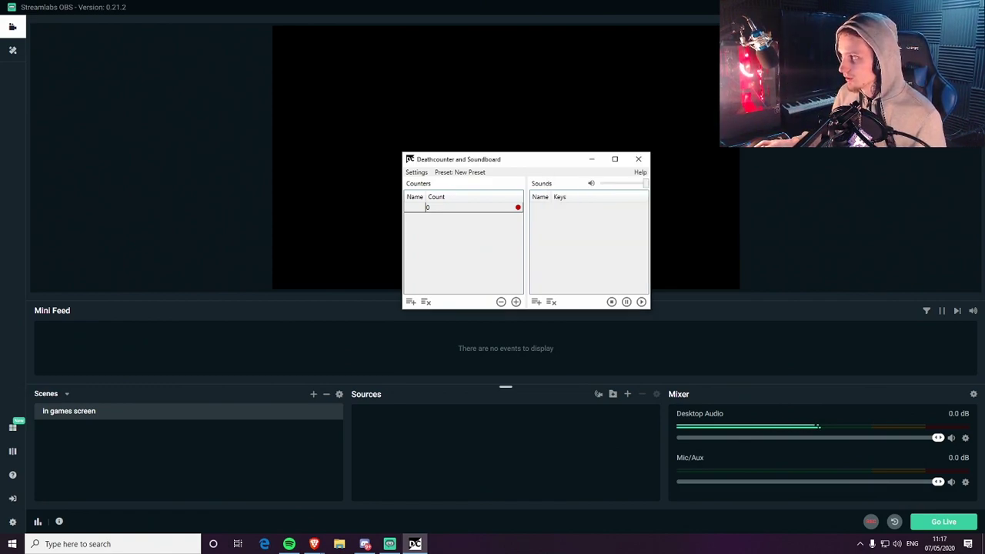
- Hide Streamlabs OBS, open the old Dark Souls Death Counter text file from the desktop, and delete it
left_click(389, 544)
left_click(389, 544)
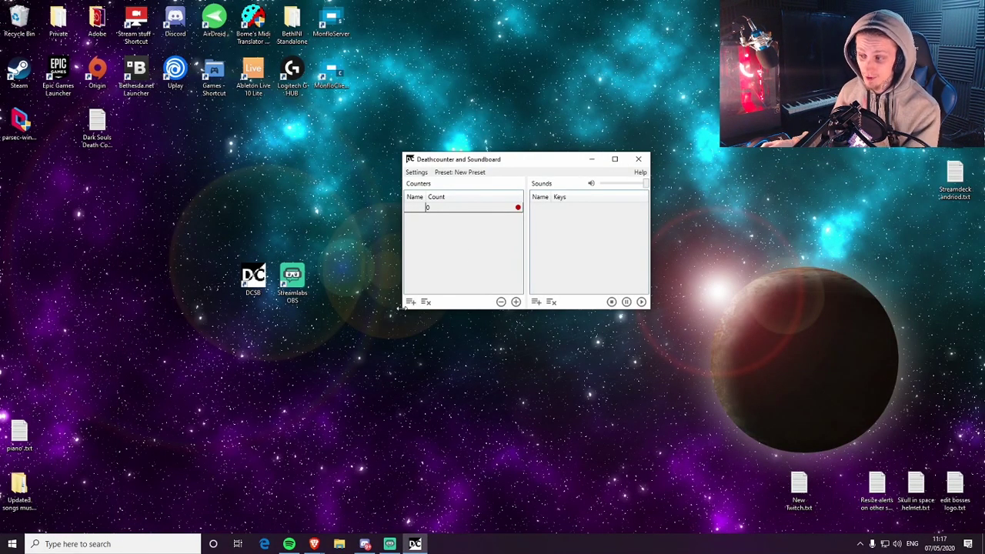
right_click(184, 181)
left_click(167, 237)
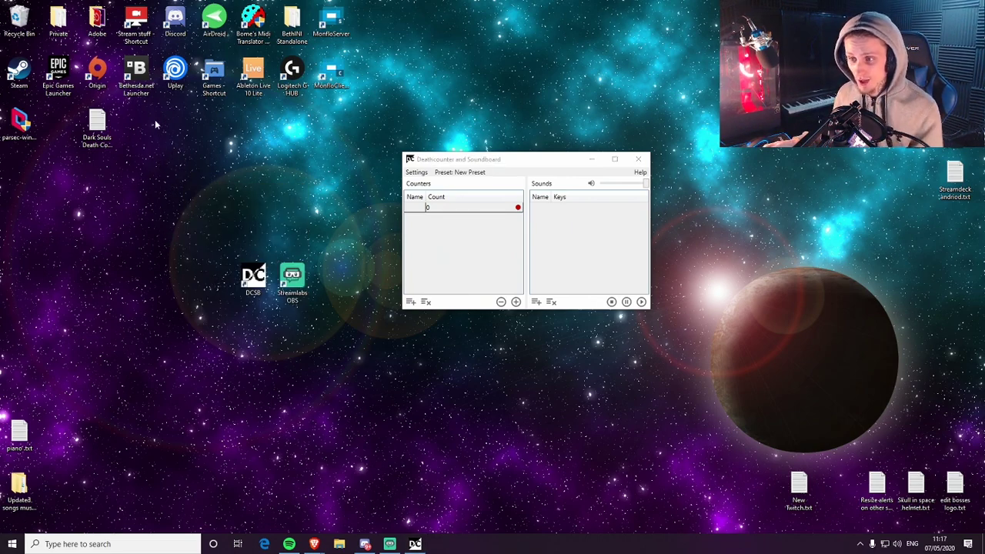
left_click_drag(154, 119, 70, 184)
double_click(97, 123)
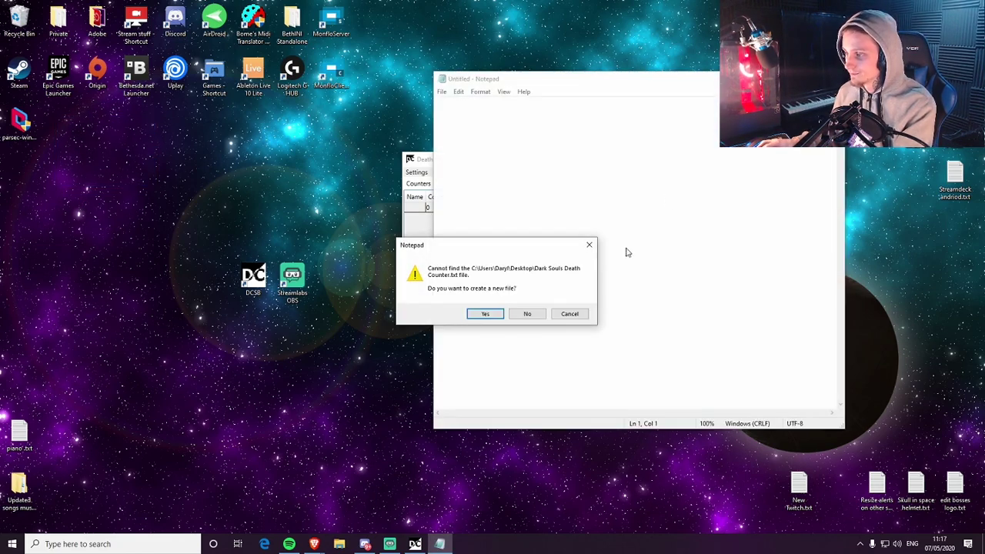
left_click(496, 314)
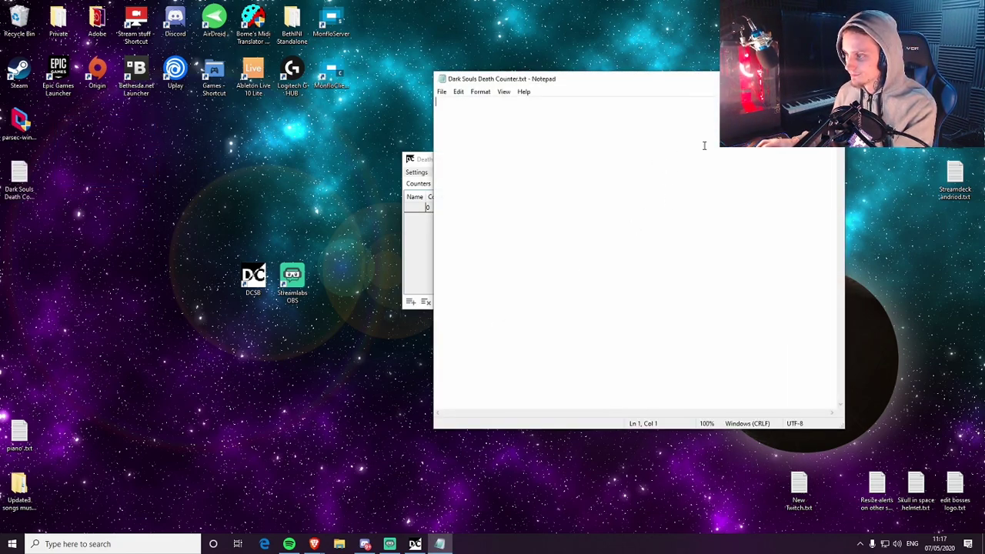
key("alt+F4")
left_click(20, 177)
key("Delete")
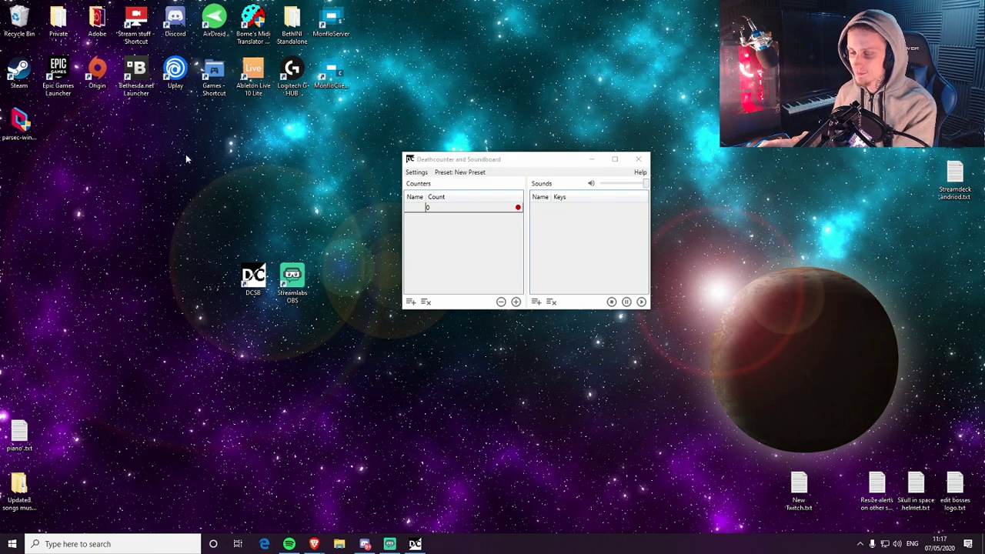
- Create a new text document on the desktop named Dark Souls 3 DC.txt
right_click(185, 154)
mouse_move(267, 258)
left_click(361, 302)
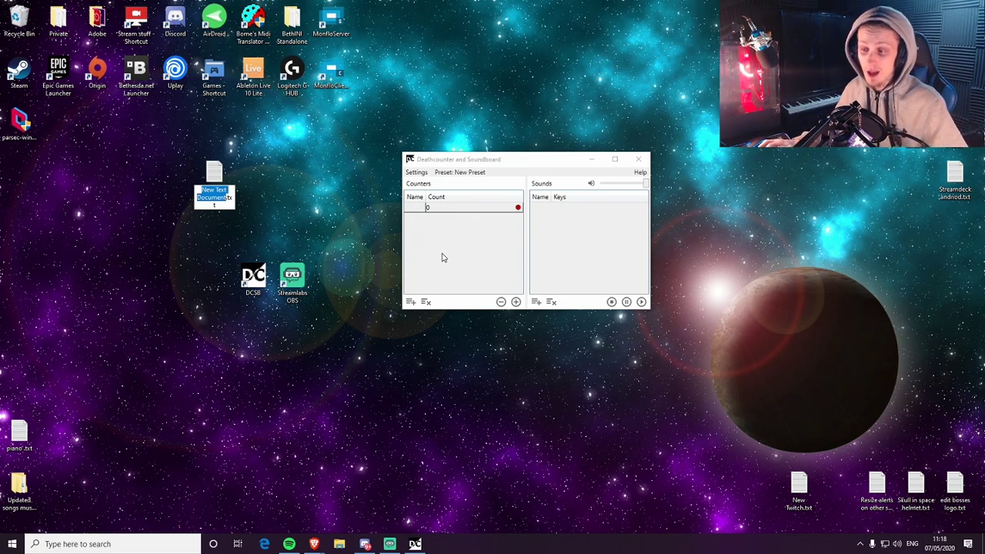
type("Dark Souls")
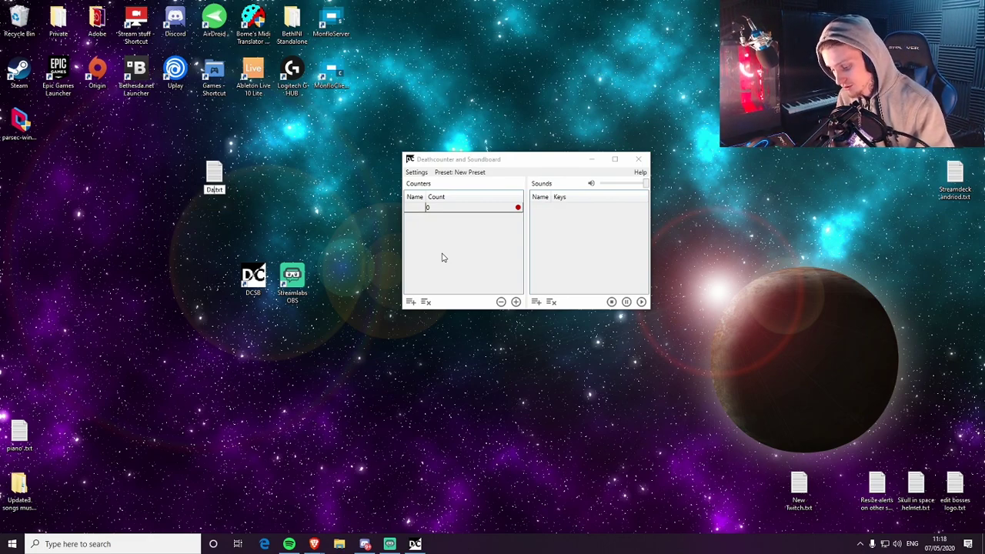
type(" 3")
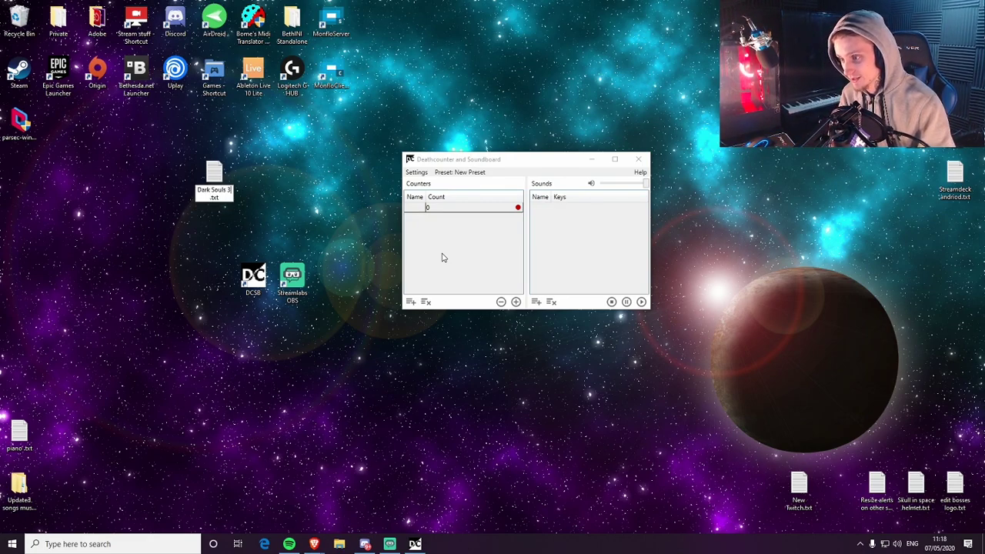
type(" DC")
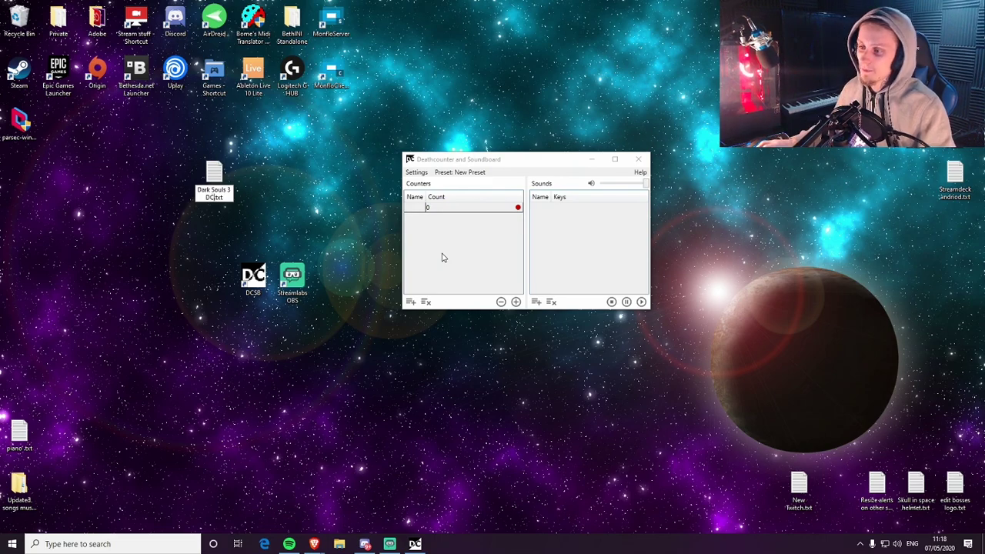
key("Return")
- Open and close Dark Souls 3 DC.txt to check it, and place it beneath the Origin shortcut on the desktop
left_click_drag(228, 181, 292, 185)
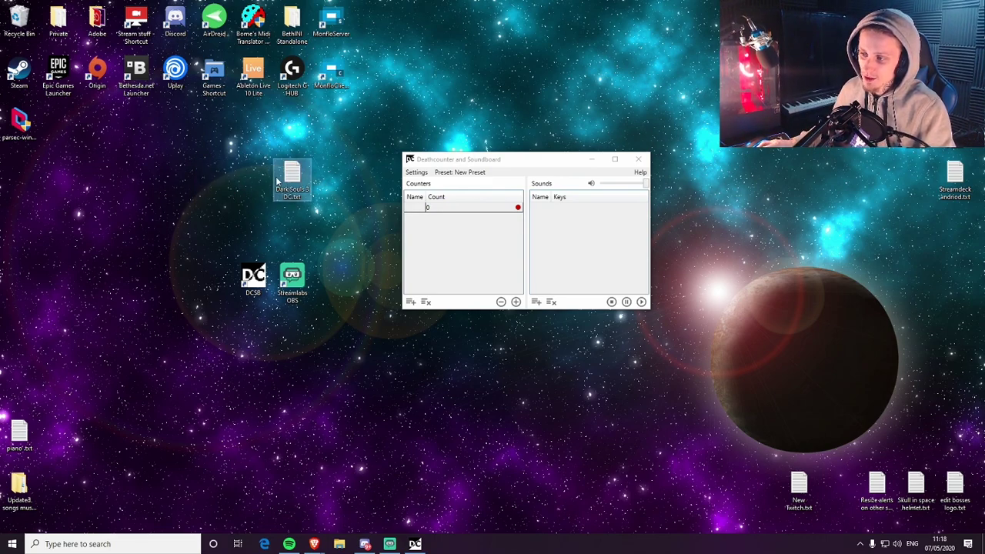
double_click(291, 181)
key("alt+F4")
left_click_drag(292, 178, 98, 130)
- Examine the Deathcounter keyboard settings for the counter increment and decrement keys
left_click_drag(471, 163, 475, 124)
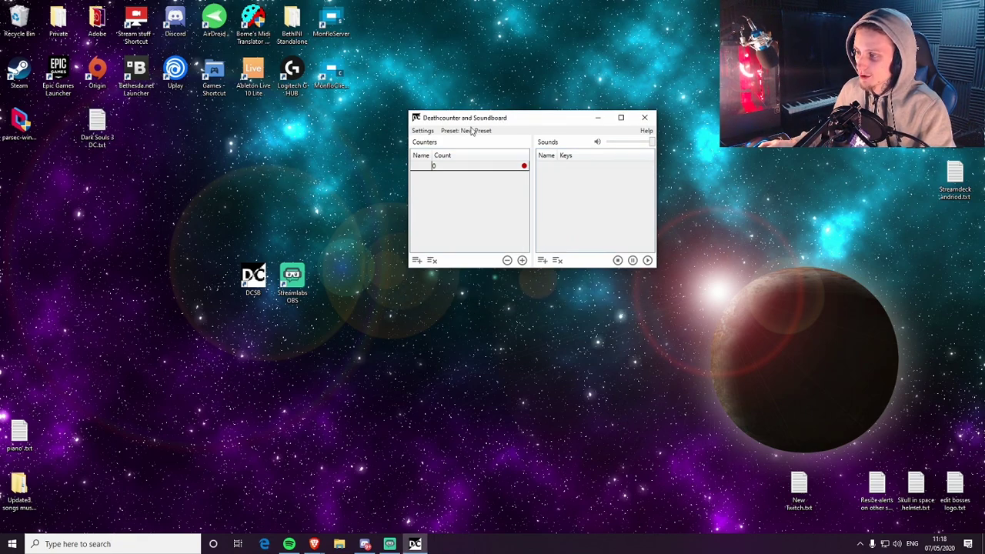
left_click(420, 133)
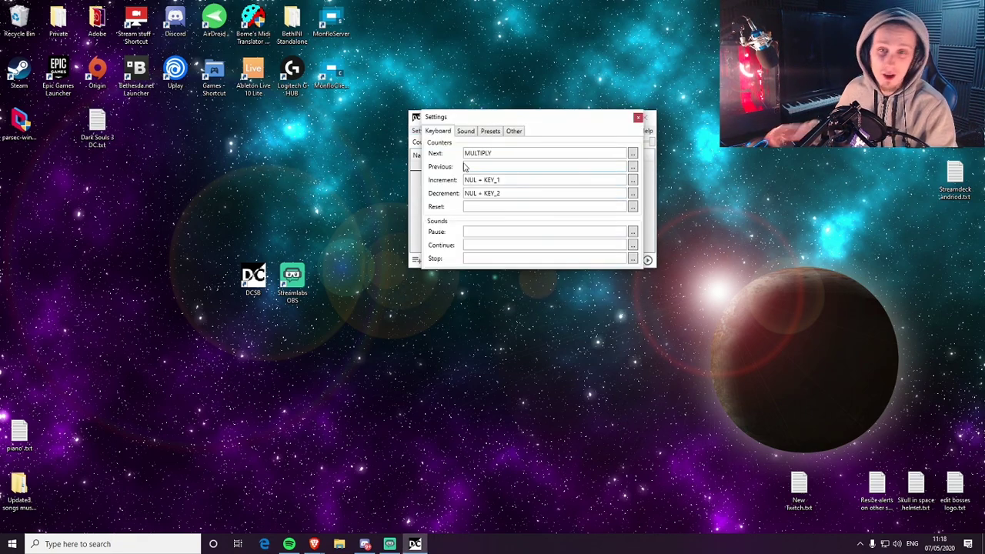
left_click(638, 119)
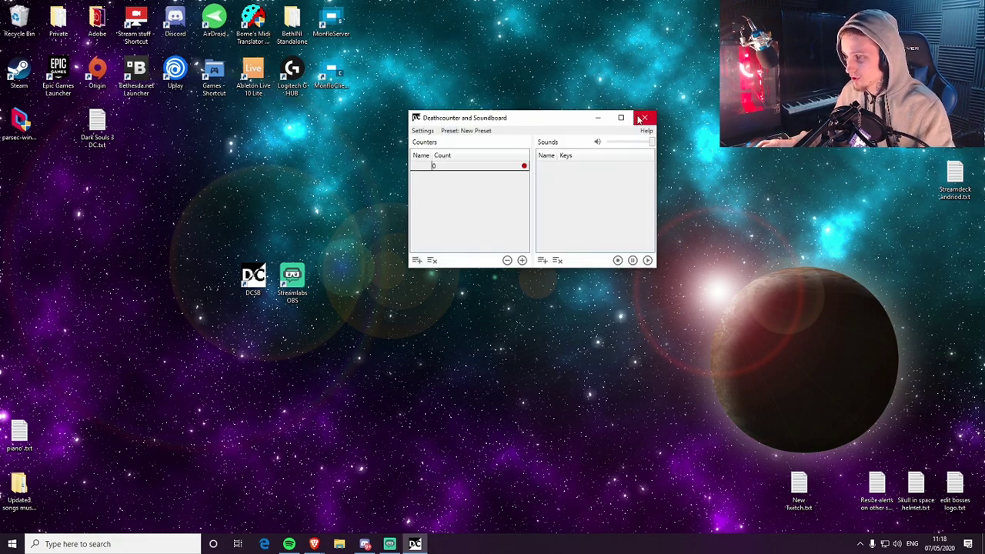
- Add a counter named Dark Souls 3 DC and link it to Dark Souls 3 DC.txt on the desktop
left_click(417, 261)
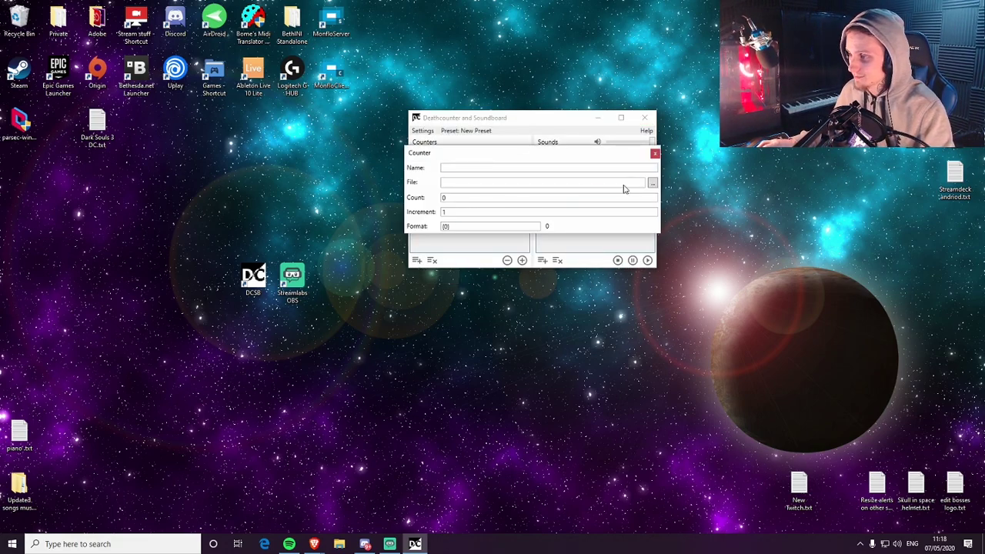
left_click(603, 166)
type("Dark Souls 3 DC")
left_click(651, 182)
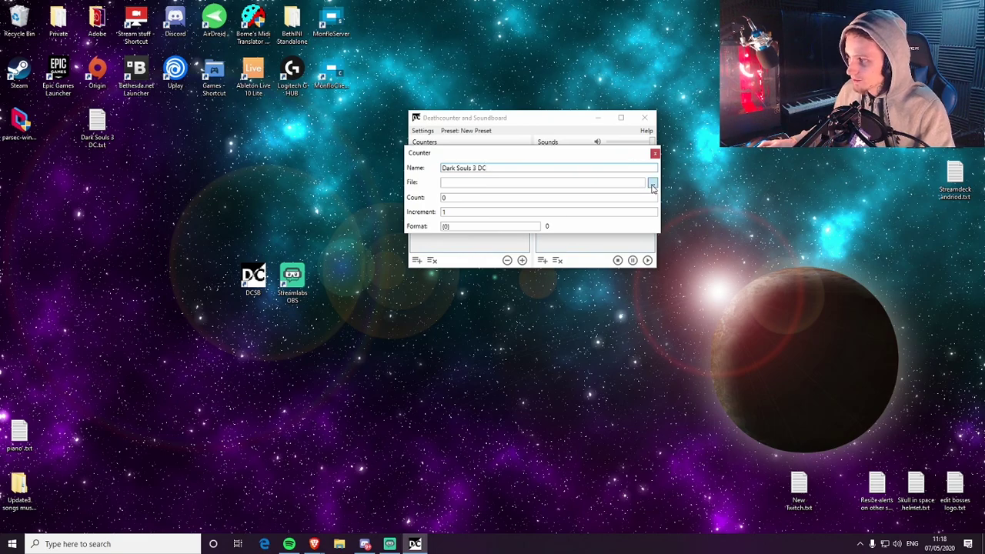
left_click(446, 298)
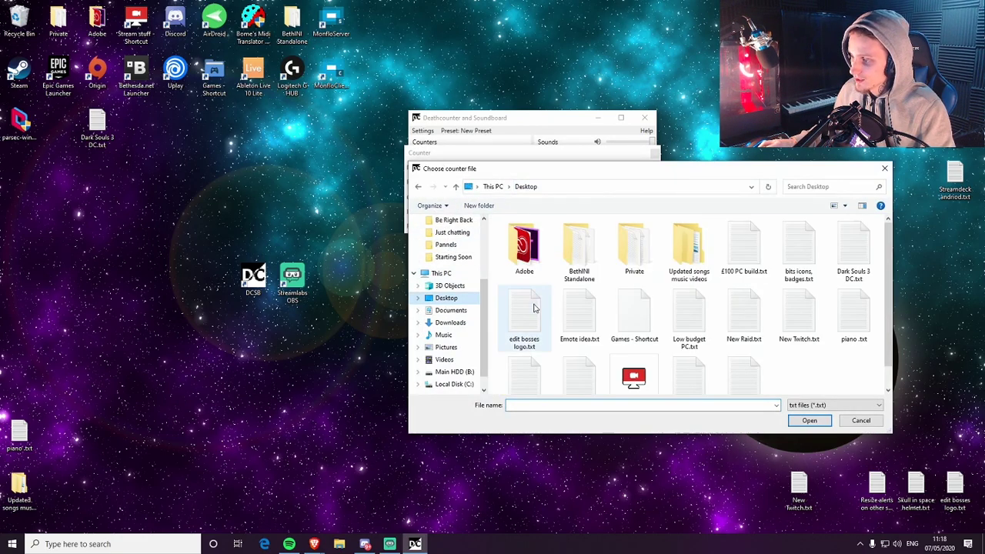
left_click_drag(693, 168, 389, 246)
left_click(547, 324)
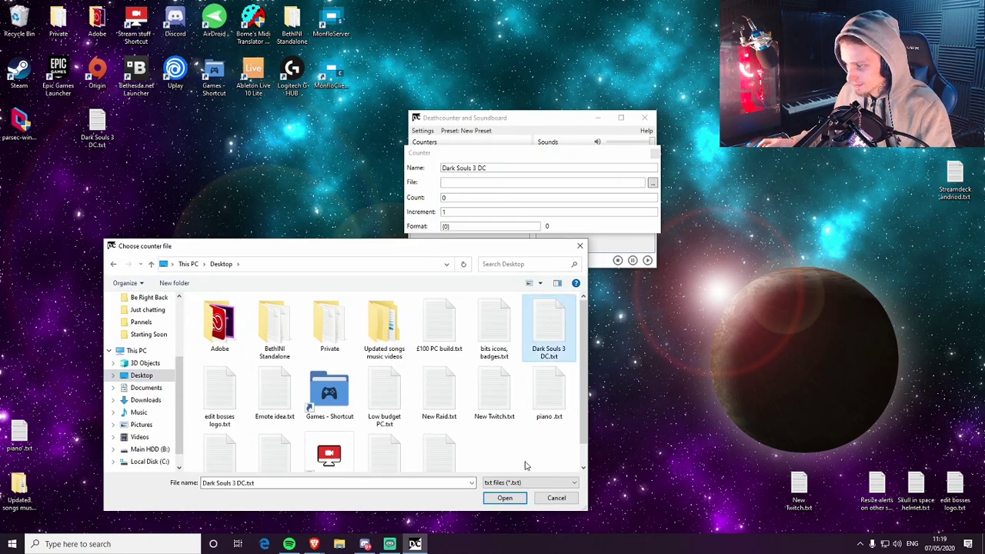
left_click(504, 498)
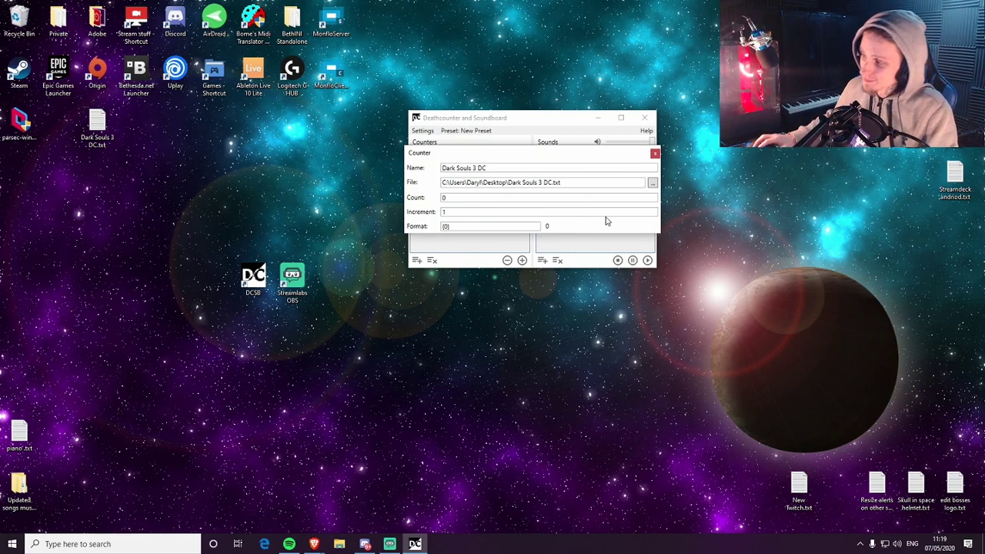
left_click(655, 153)
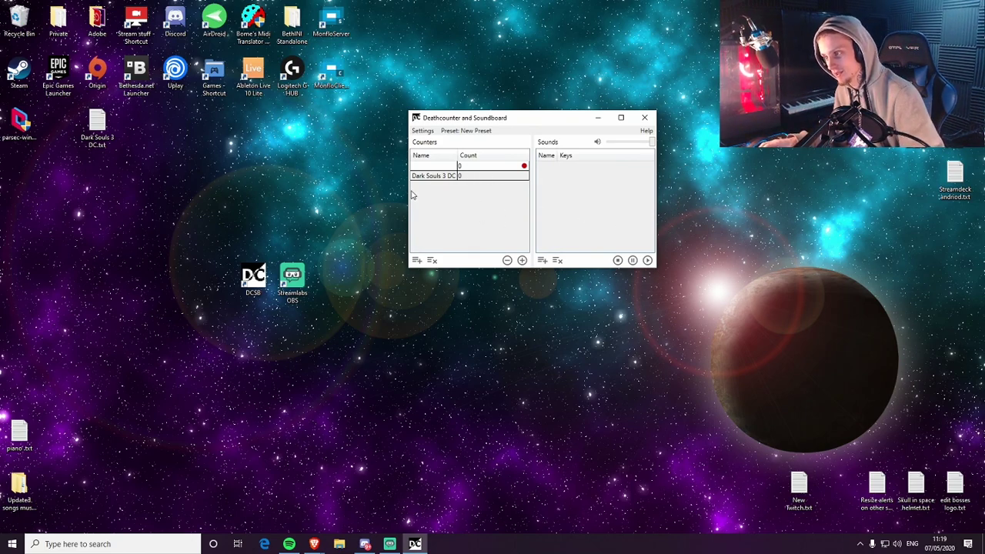
key("KP_Add")
key("KP_Add")
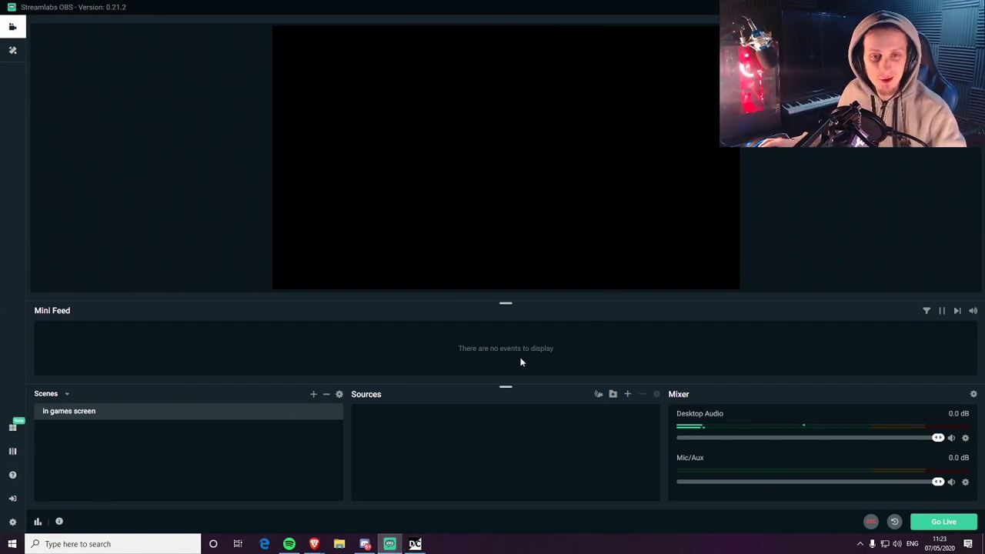
- In Streamlabs OBS, add a Text (GDI+) source with its default name to the in games screen scene
left_click(626, 393)
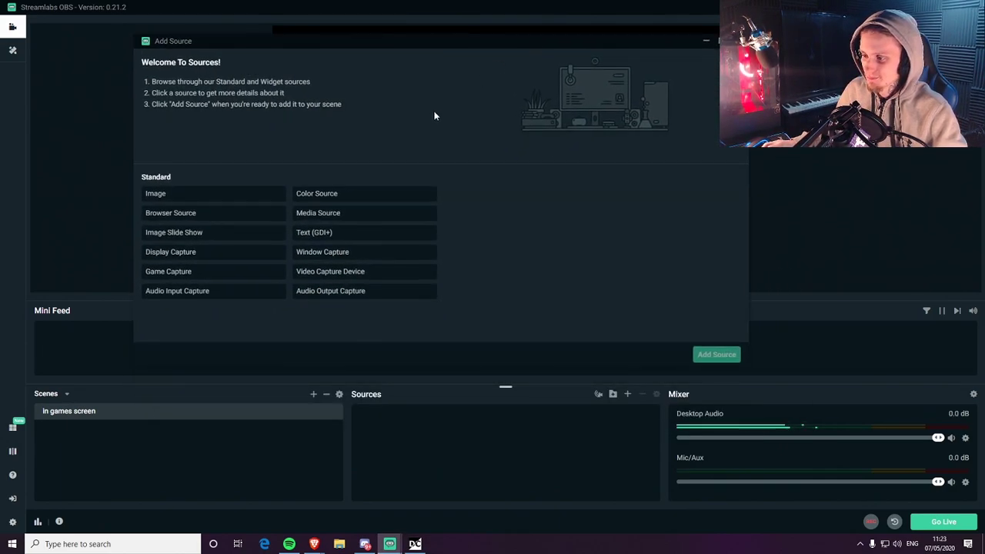
left_click(338, 235)
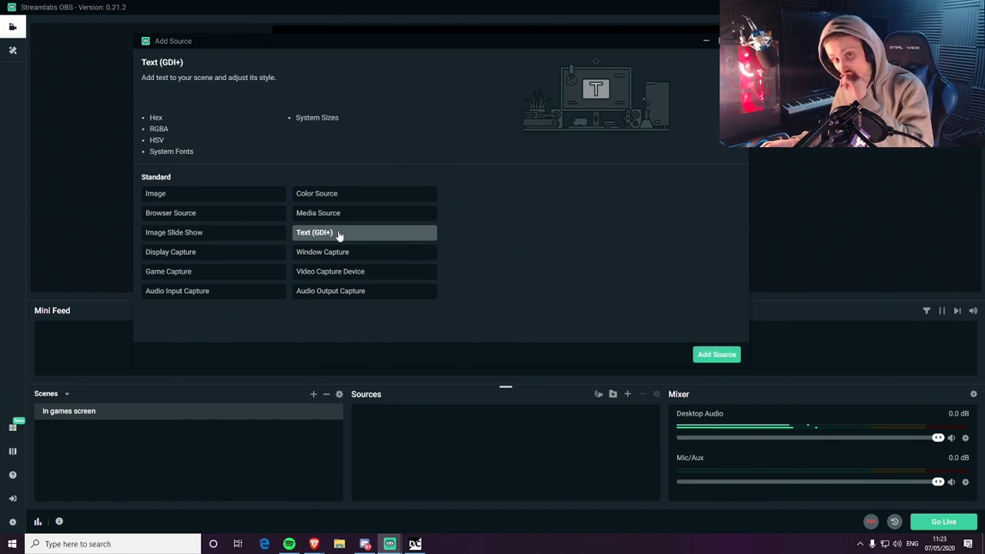
left_click(702, 355)
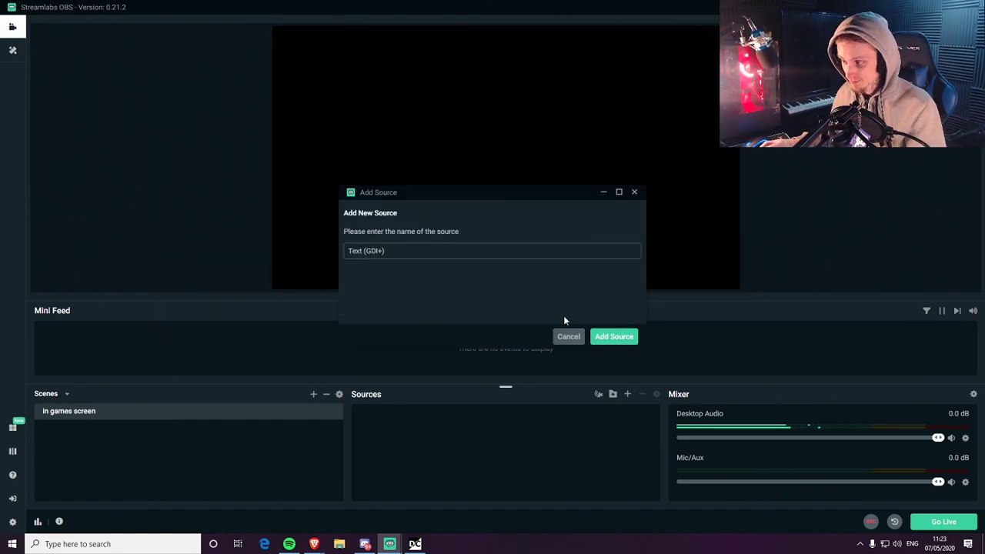
left_click(614, 336)
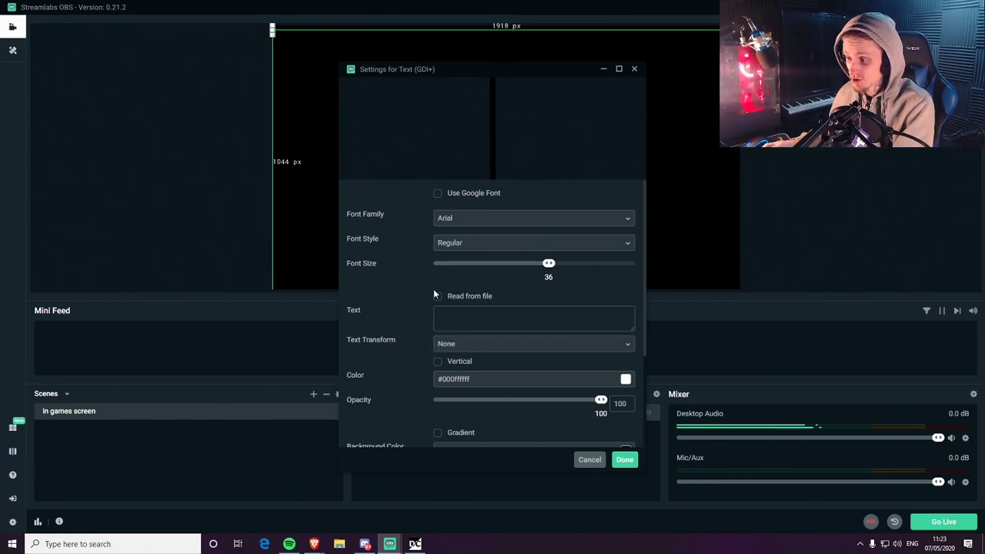
- Make the Text (GDI+) source read its text from the file Dark Souls 3 DC.txt on the desktop
scroll(383, 308, "down", 1)
scroll(407, 293, "up", 1)
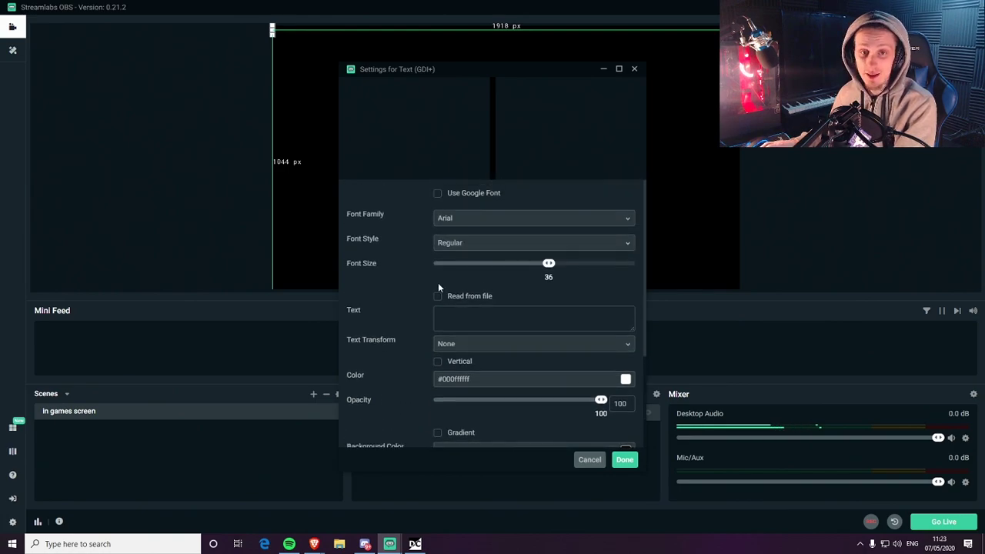
scroll(413, 305, "down", 2)
scroll(413, 306, "up", 2)
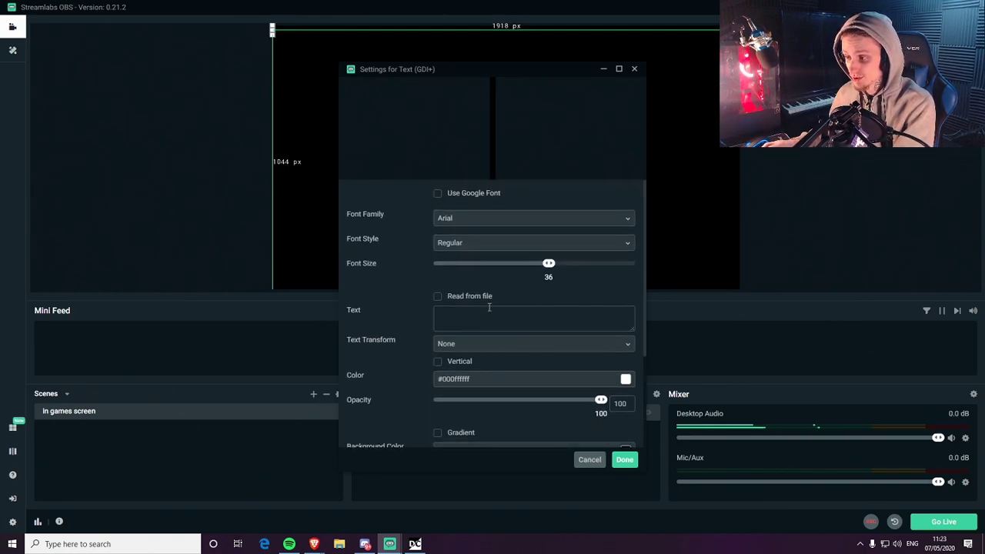
left_click(442, 298)
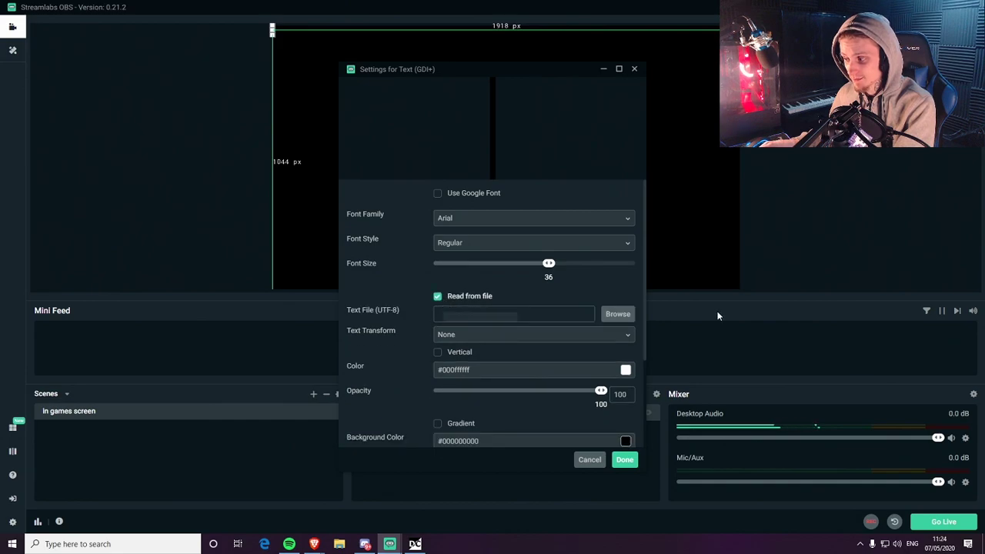
left_click(618, 314)
left_click(454, 100)
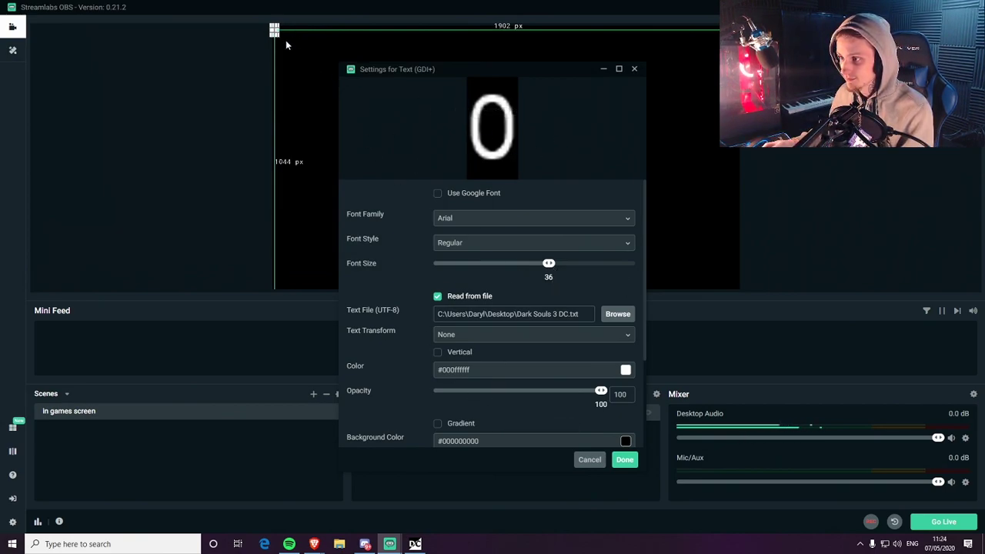
- Enlarge the counter text to about half the canvas height and set its font family to Rye
left_click_drag(274, 31, 339, 158)
left_click(437, 493)
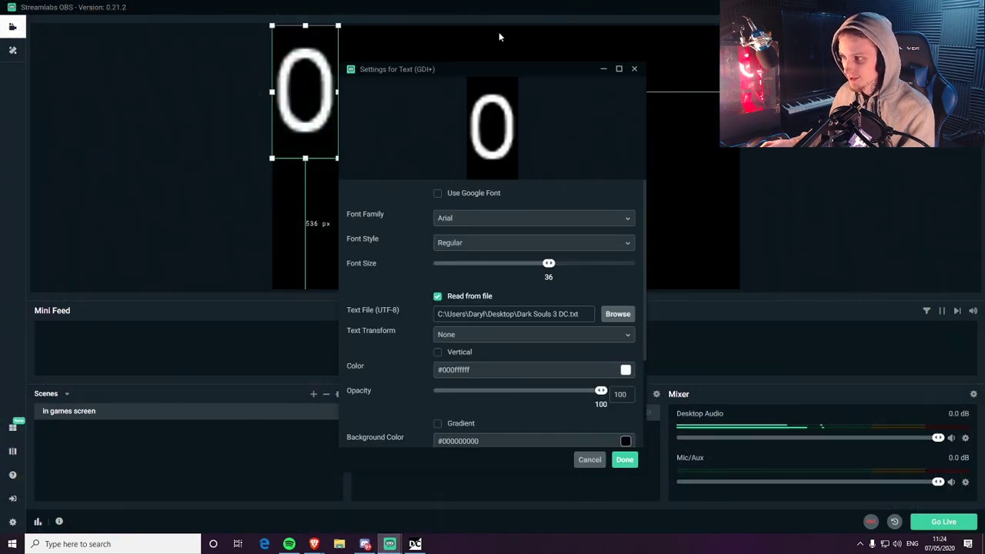
left_click_drag(514, 69, 582, 65)
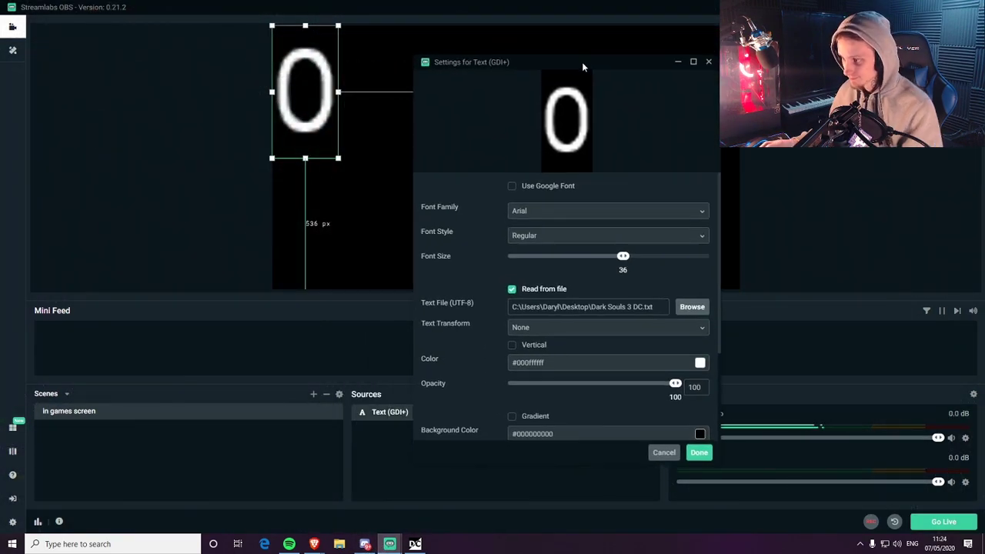
left_click(658, 216)
left_click(573, 297)
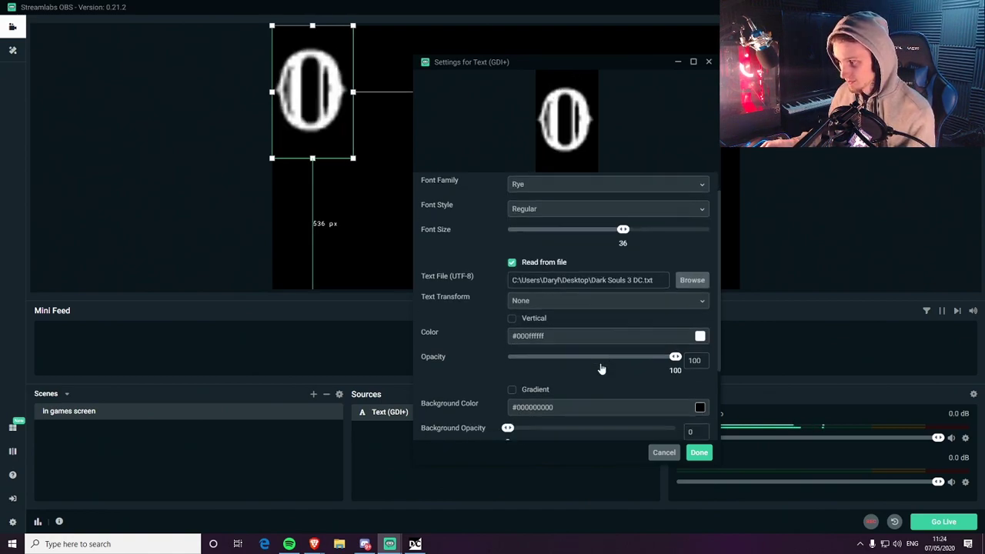
- Set the background color of the counter text to hex 66fcf1
scroll(604, 312, "down", 3)
left_click(604, 306)
scroll(625, 346, "down", 1)
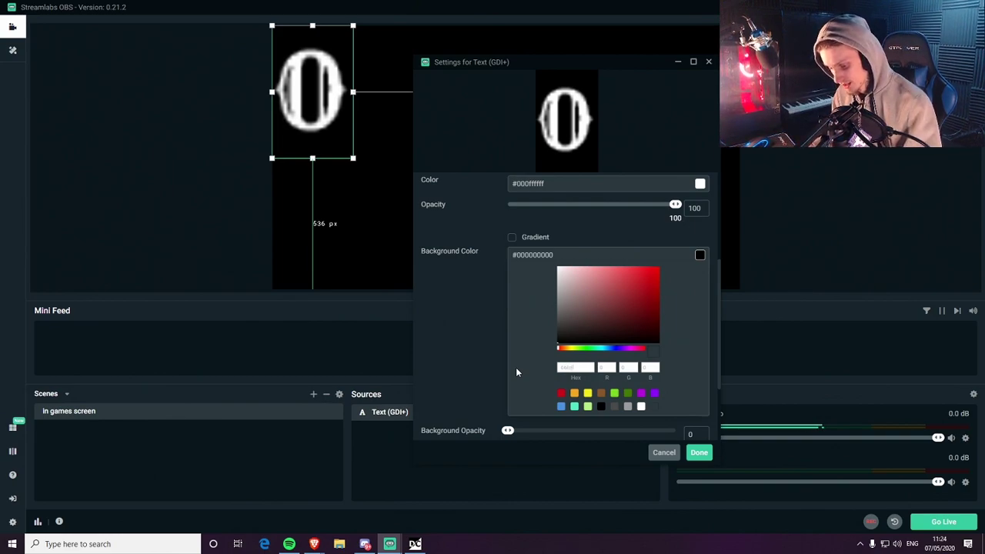
type("66fcf1")
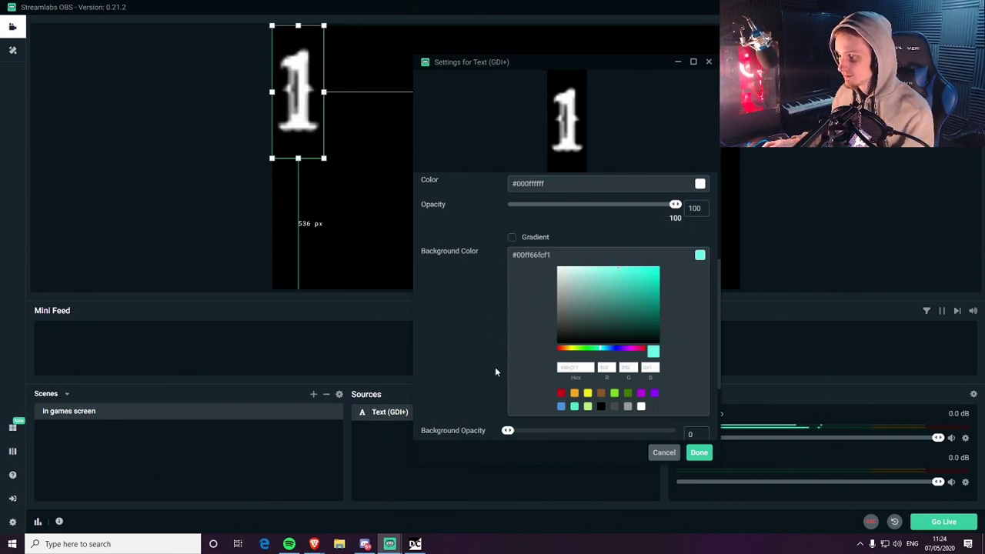
scroll(590, 370, "down", 1)
scroll(501, 356, "up", 1)
scroll(500, 360, "down", 1)
left_click_drag(507, 379, 379, 370)
scroll(493, 305, "up", 3)
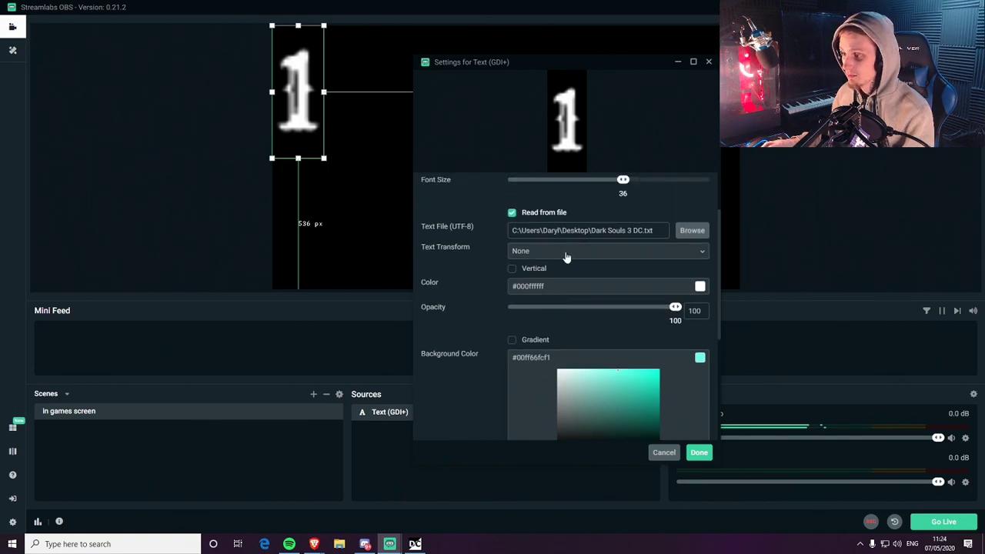
- Set the counter text's color to hex 66FCF1 and accept the source settings
left_click(554, 285)
scroll(592, 346, "down", 1)
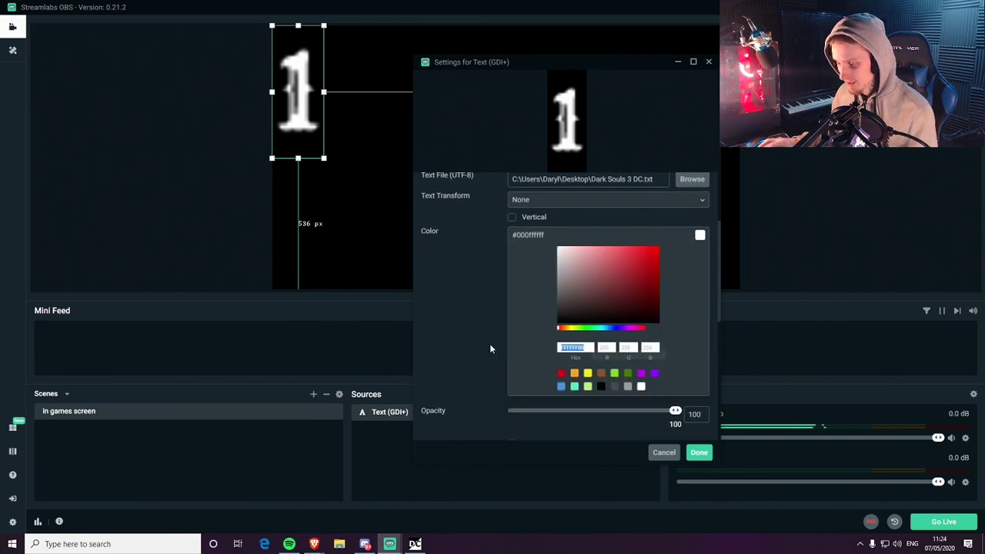
type("66FCF1")
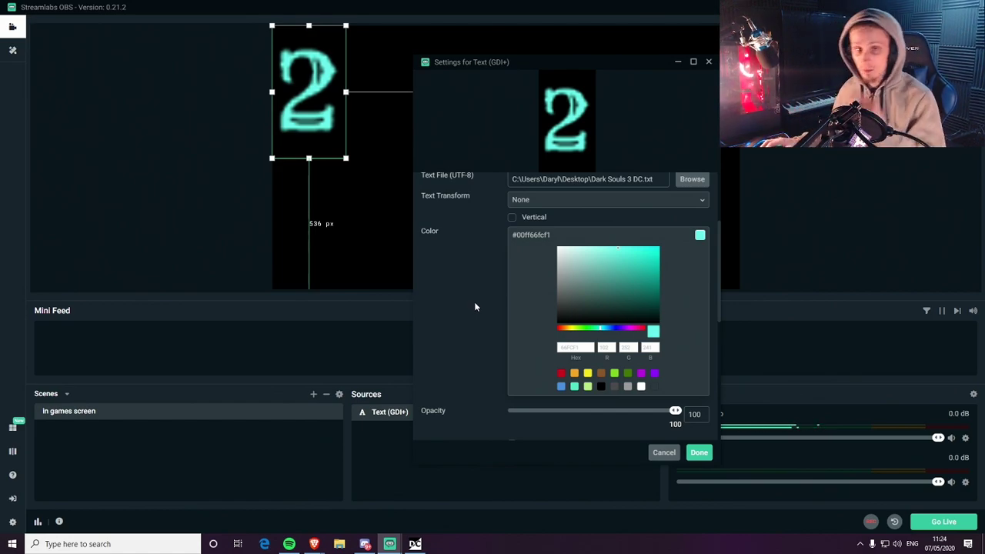
scroll(462, 342, "up", 2)
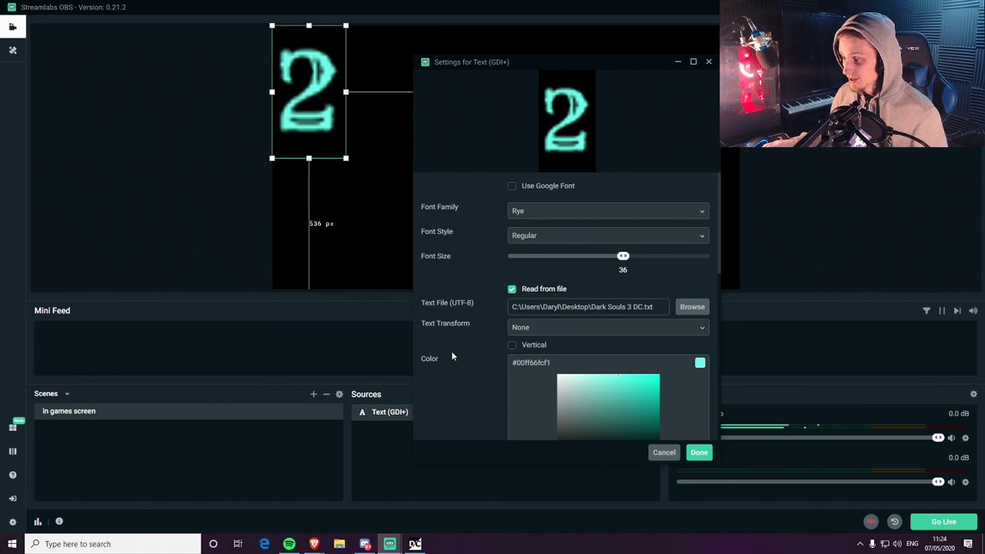
left_click(701, 452)
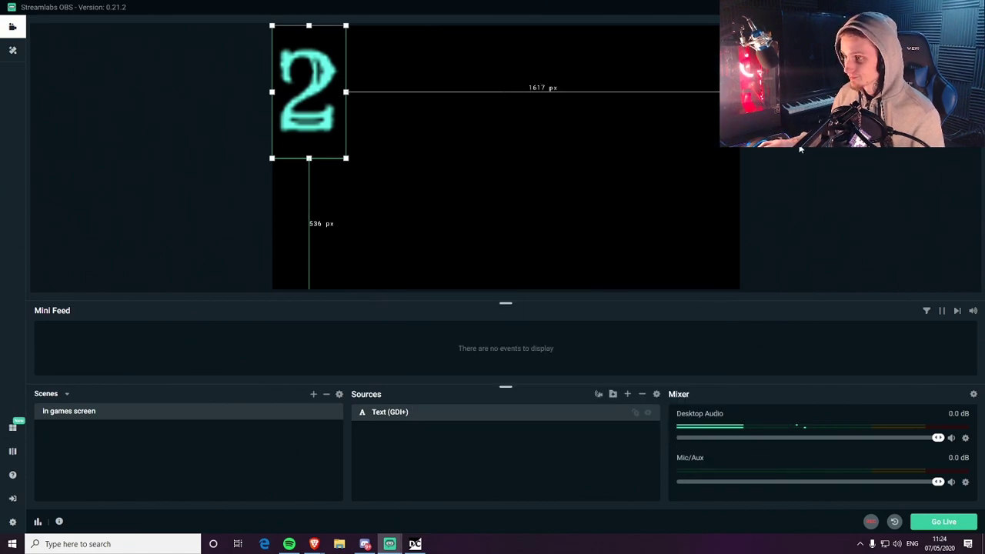
- Switch to DCSB, test the Dark Souls 3 DC counter by raising and lowering it, and return to Streamlabs OBS
left_click(414, 544)
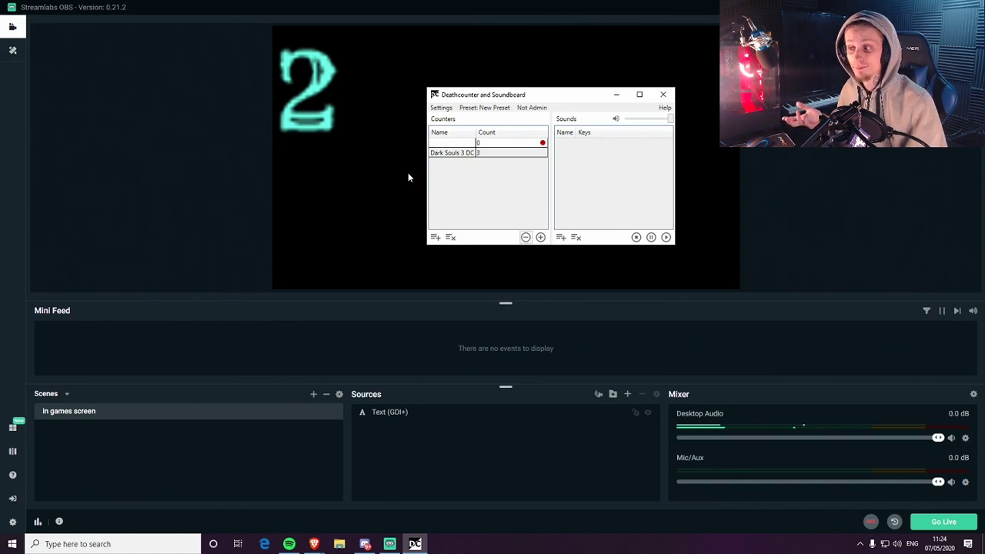
key("KP_Add")
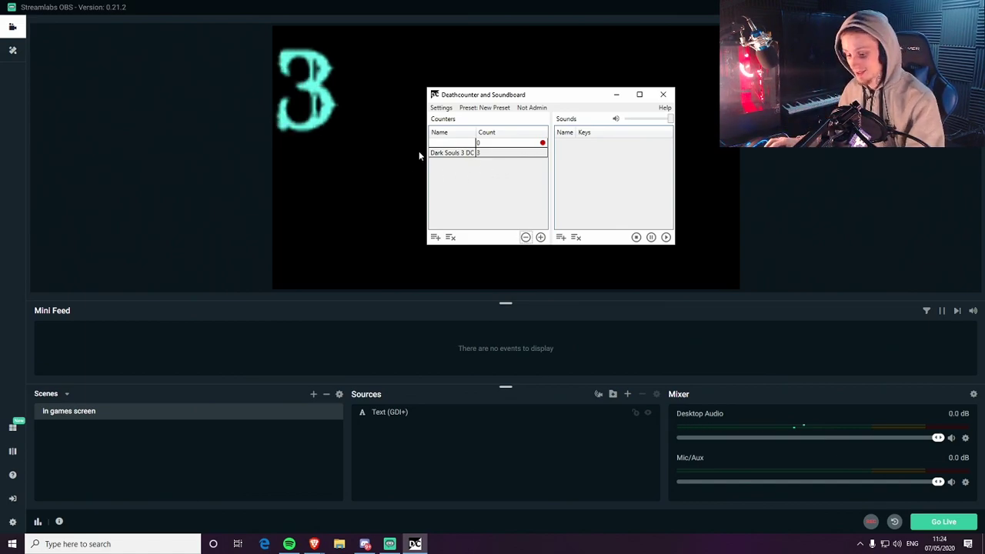
key("KP_Subtract")
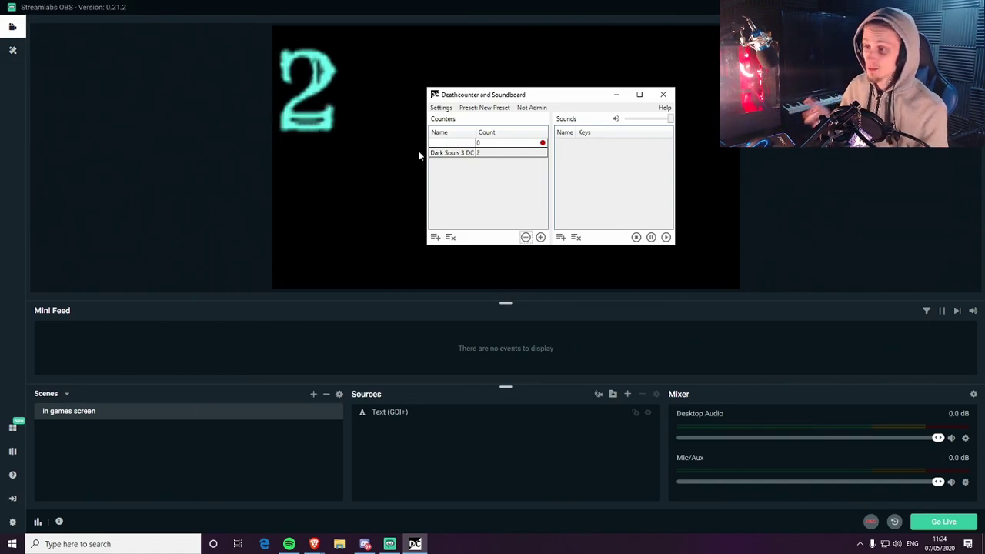
left_click(420, 153)
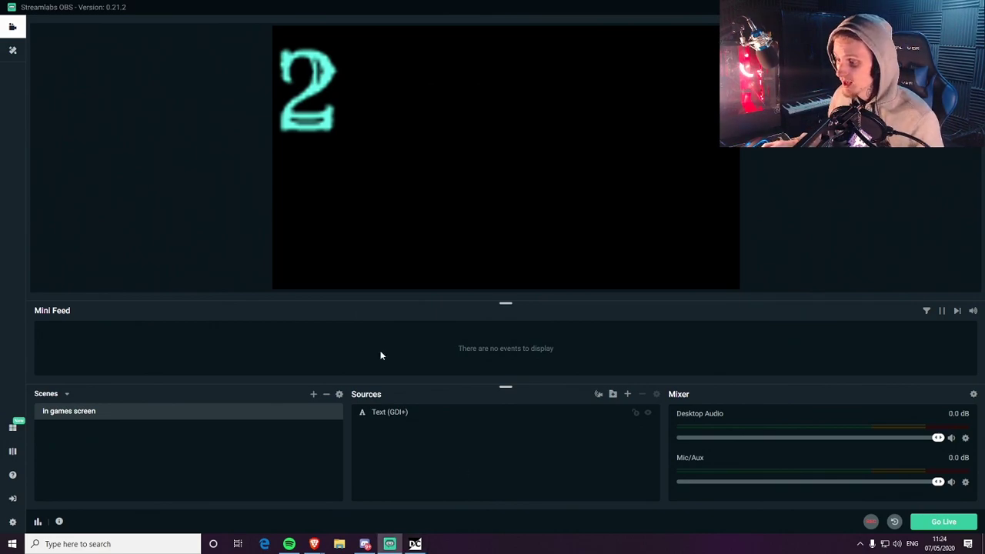
- Examine the gradient, alignment and outline options in the Text (GDI+) source's settings, and close them
double_click(419, 422)
scroll(391, 369, "down", 3)
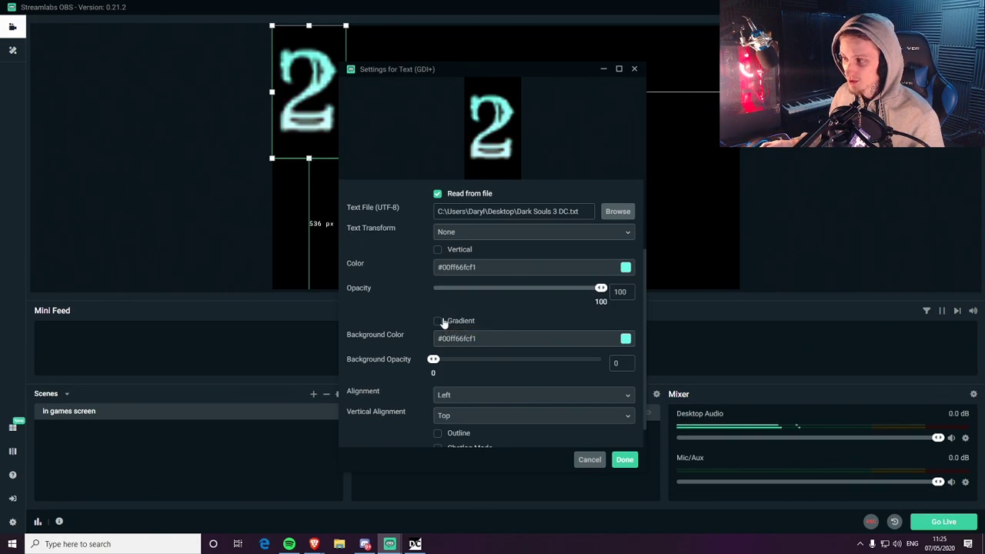
scroll(443, 323, "down", 2)
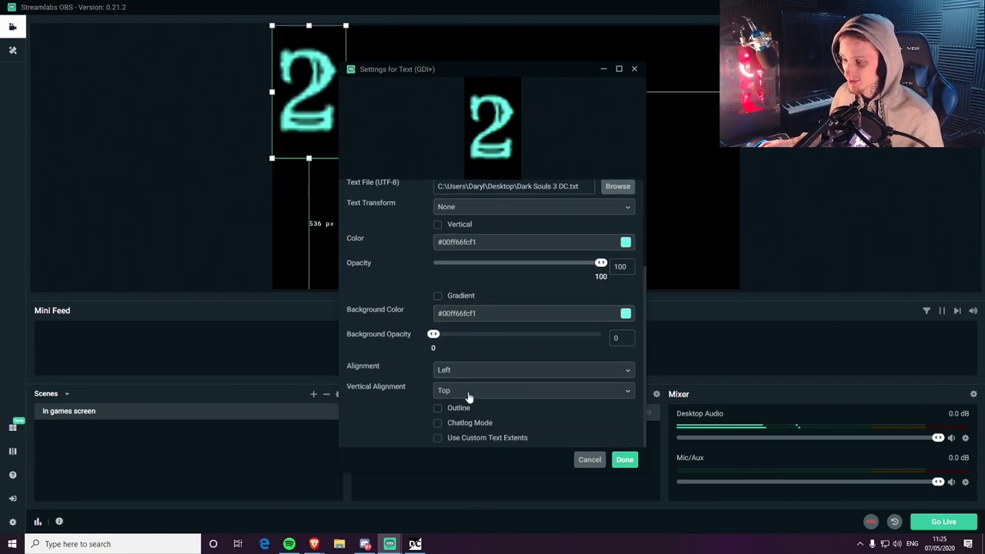
scroll(419, 400, "up", 5)
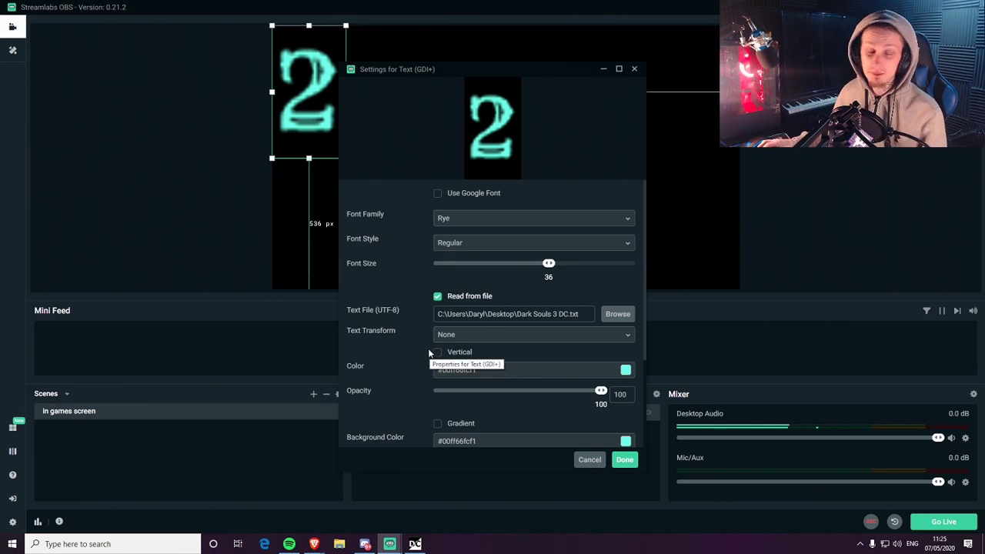
left_click(624, 460)
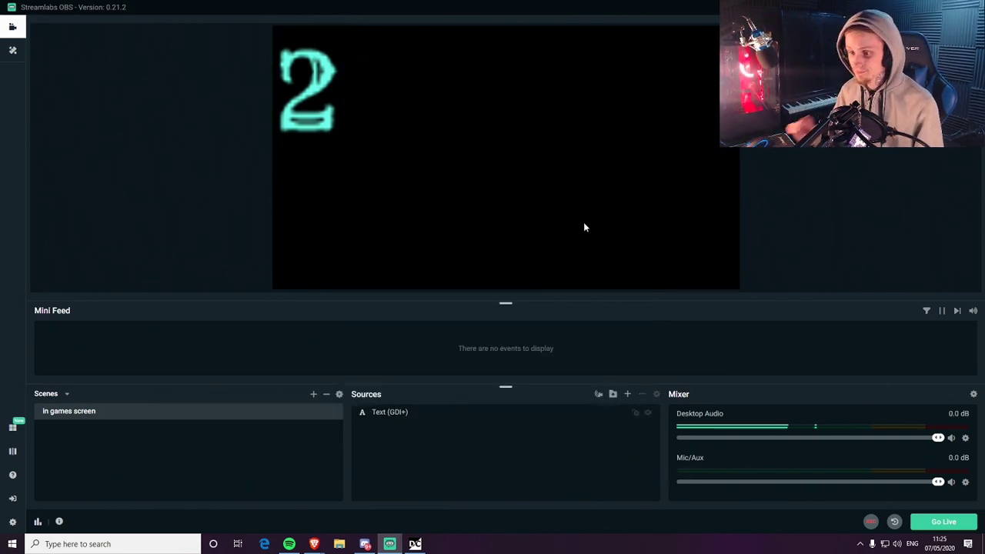
- Shrink the counter text to a small number in the canvas's upper-left corner and deselect it
left_click(331, 104)
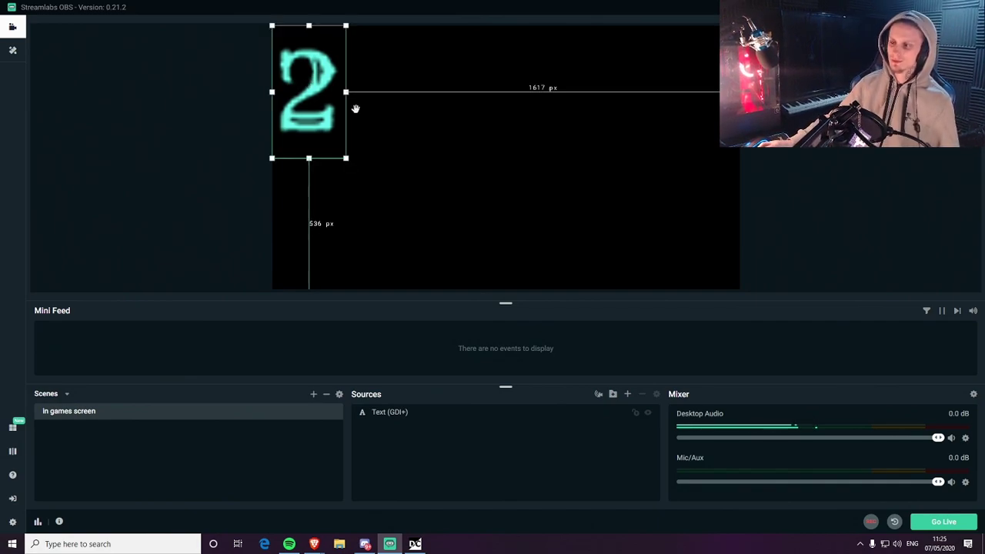
right_click(348, 159)
left_click(348, 159)
left_click_drag(347, 160, 310, 74)
left_click(312, 76)
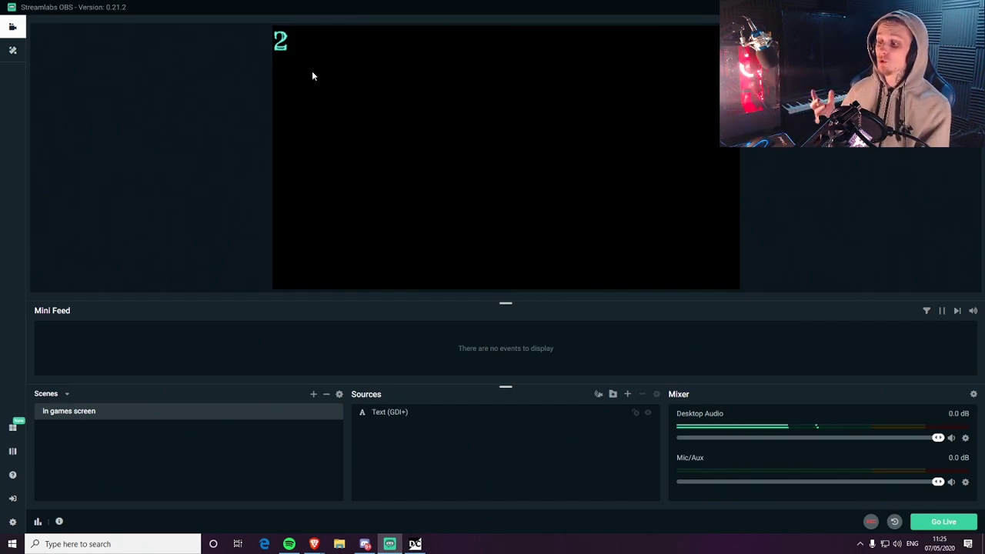
- Switch to DCSB, raise the Dark Souls 3 DC counter to 7, and close the program
left_click(415, 544)
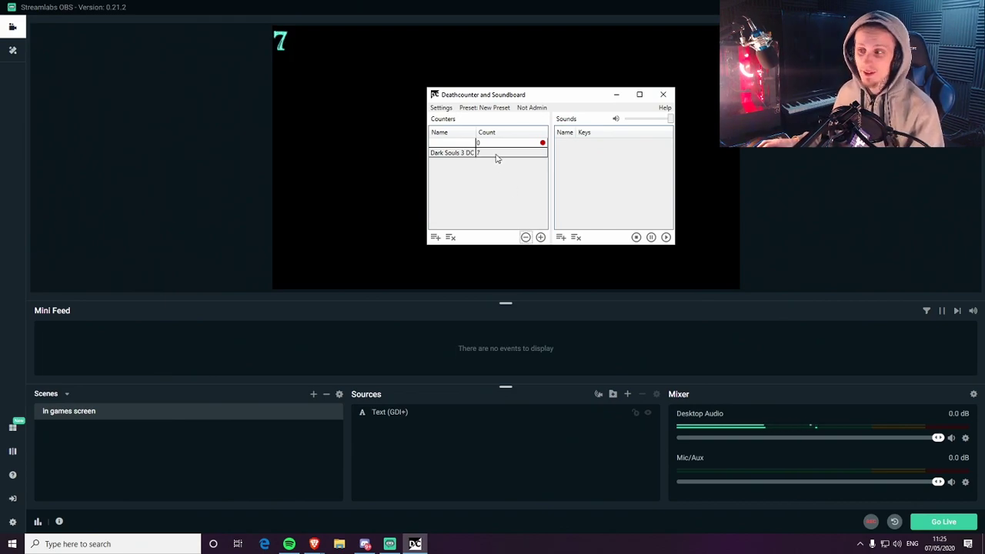
left_click(670, 96)
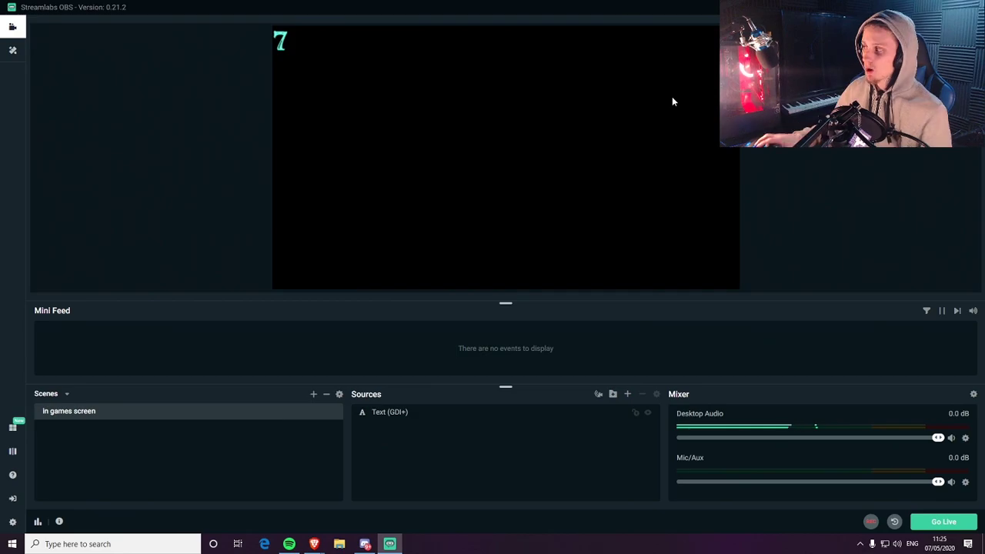
- Open Dark Souls 3 DC.txt from the desktop to check the saved count, close it, and return to Streamlabs OBS
key("super+d")
left_click(254, 280)
key("super+d")
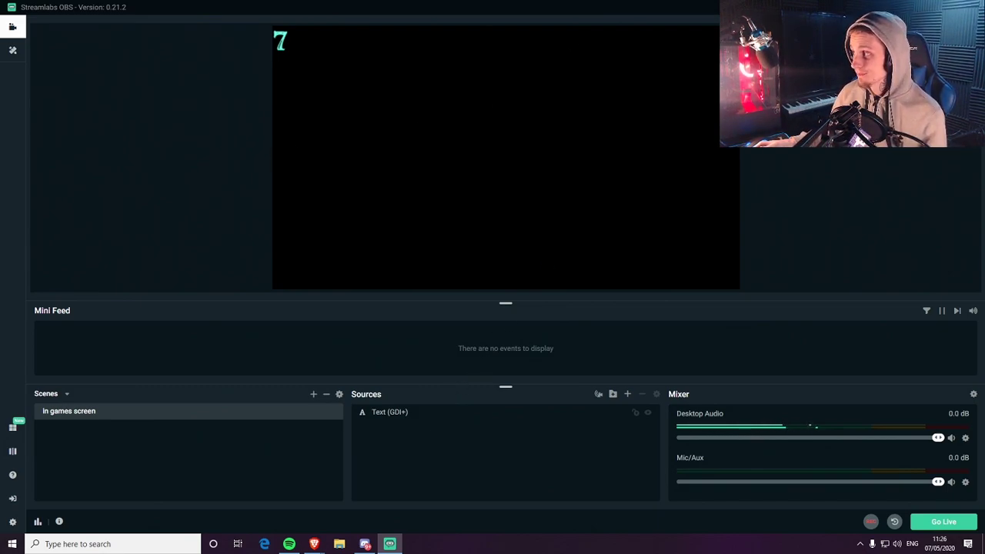
key("super+d")
double_click(97, 125)
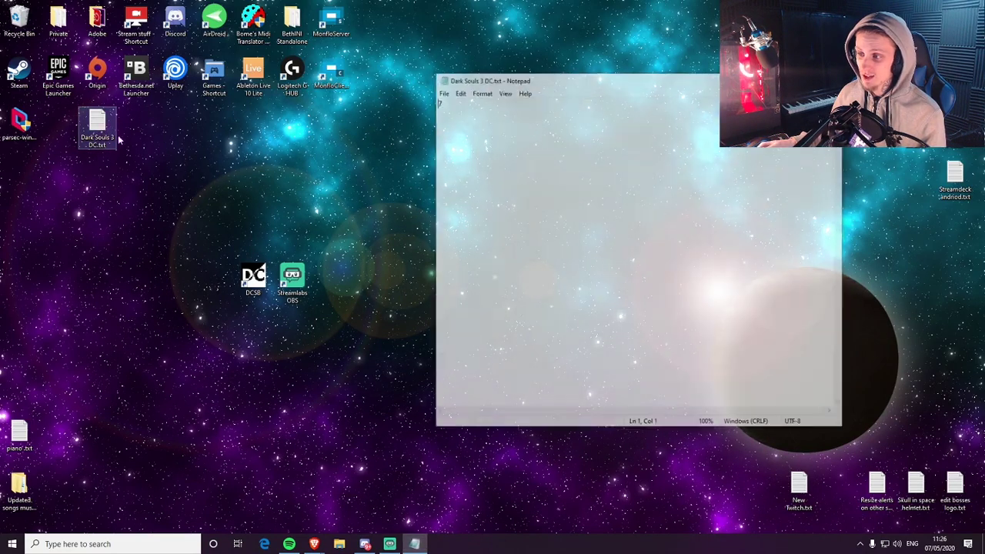
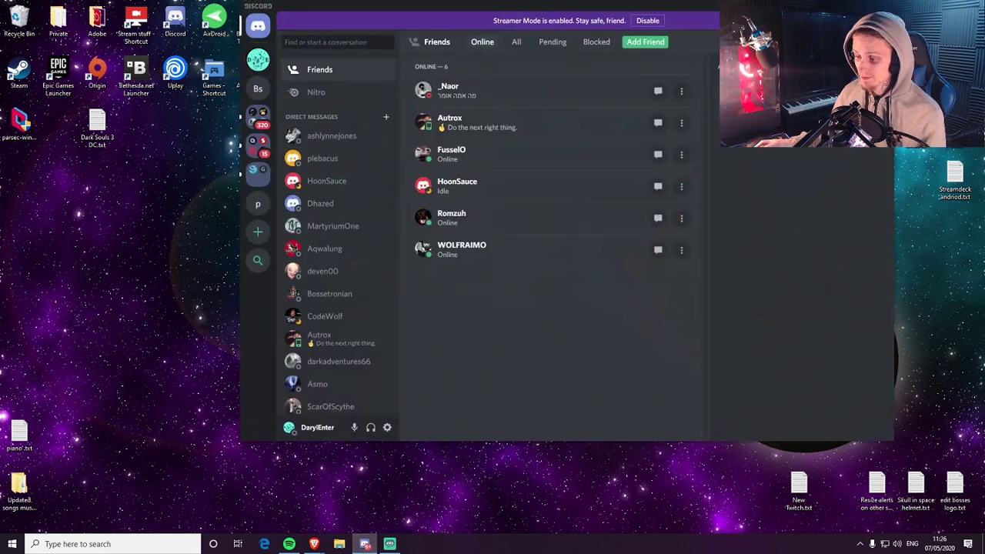
left_click(391, 544)
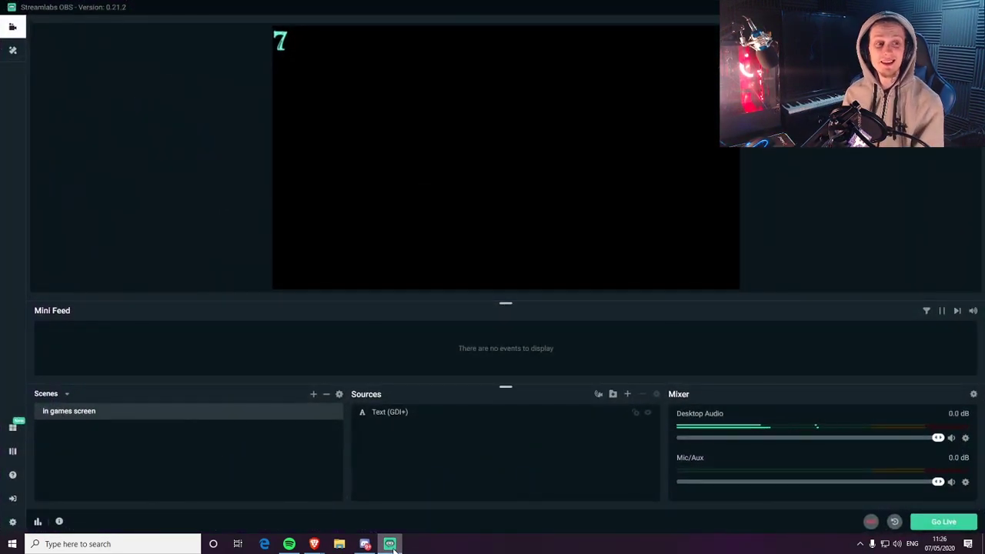